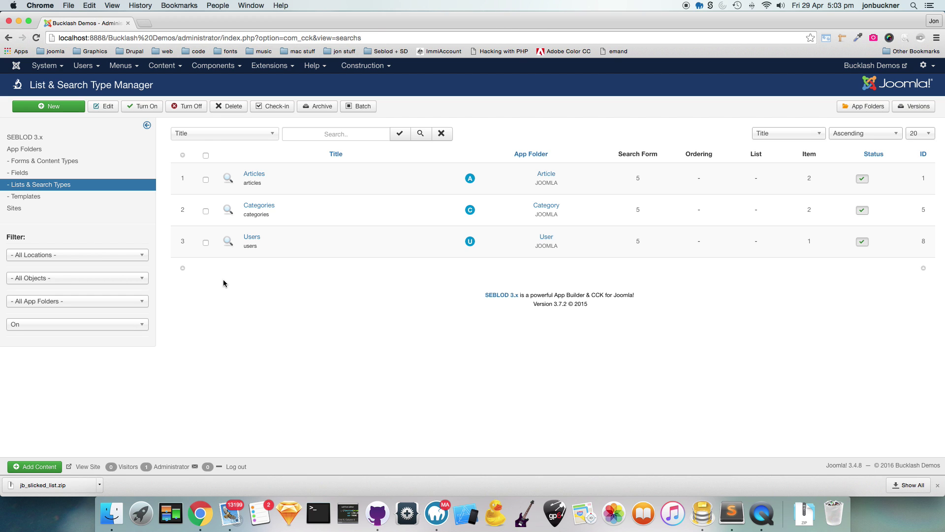
- Create a new list and search type for Article items, displayed with the JB Slicked List template
click(42, 107)
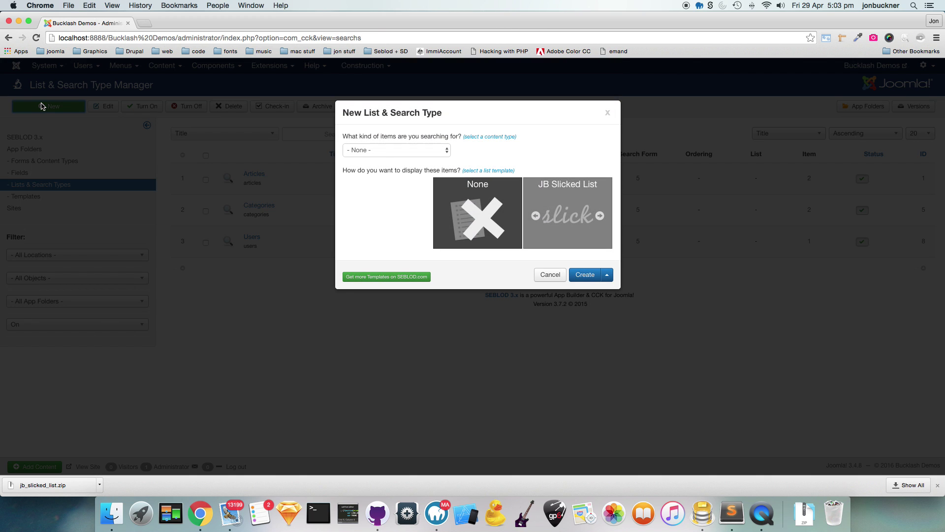
click(377, 151)
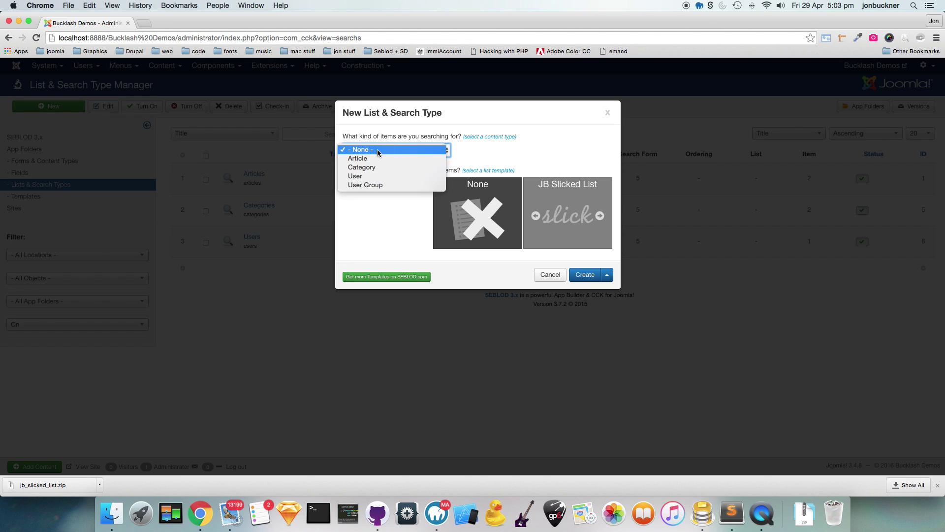
click(375, 162)
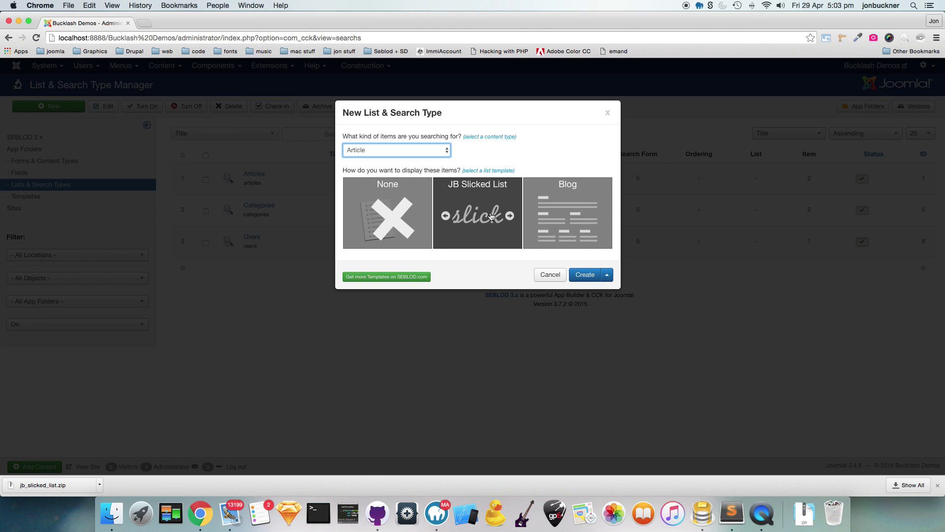
click(596, 277)
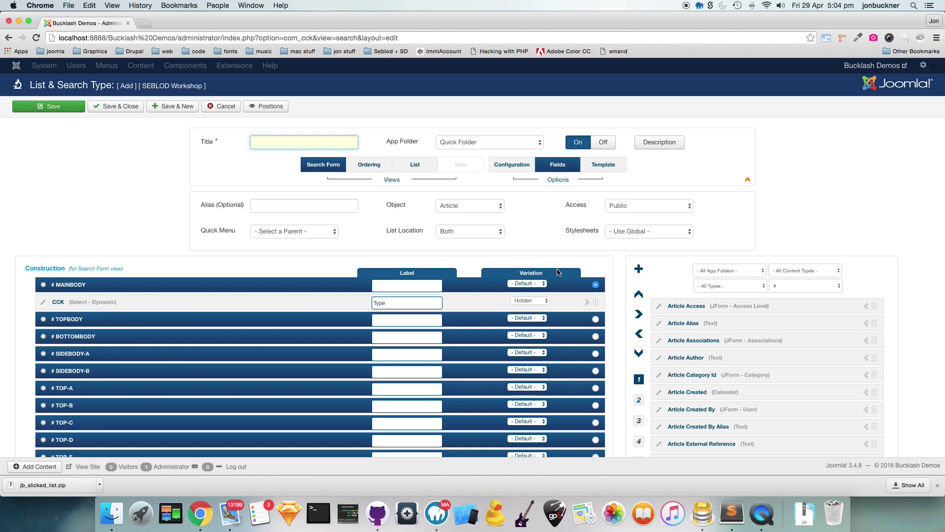
- Title the new list and search type "JB Slicked List", save it and dismiss the message
text(JB)
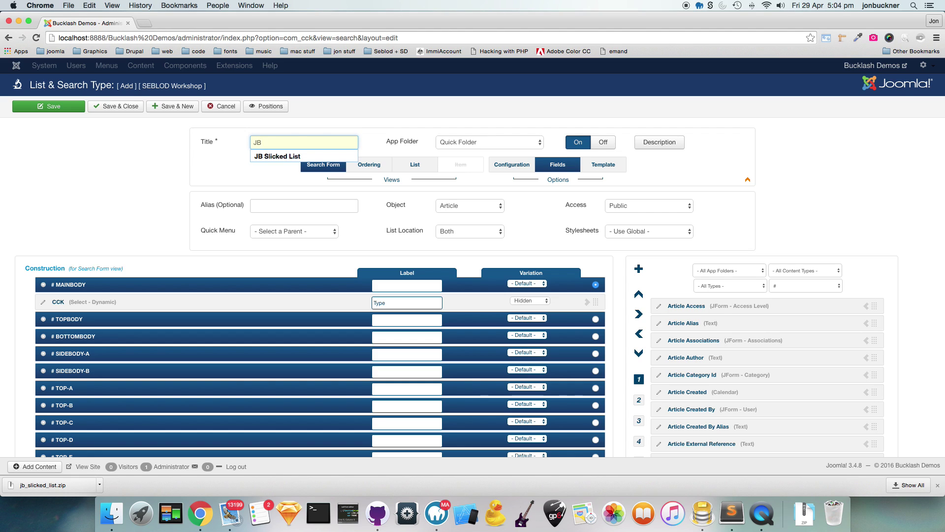
key(Down)
key(Return)
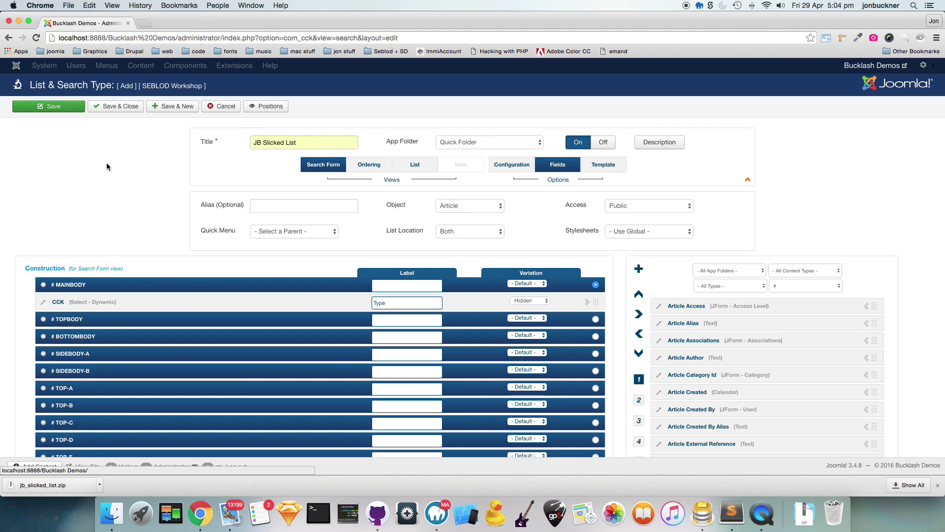
click(42, 106)
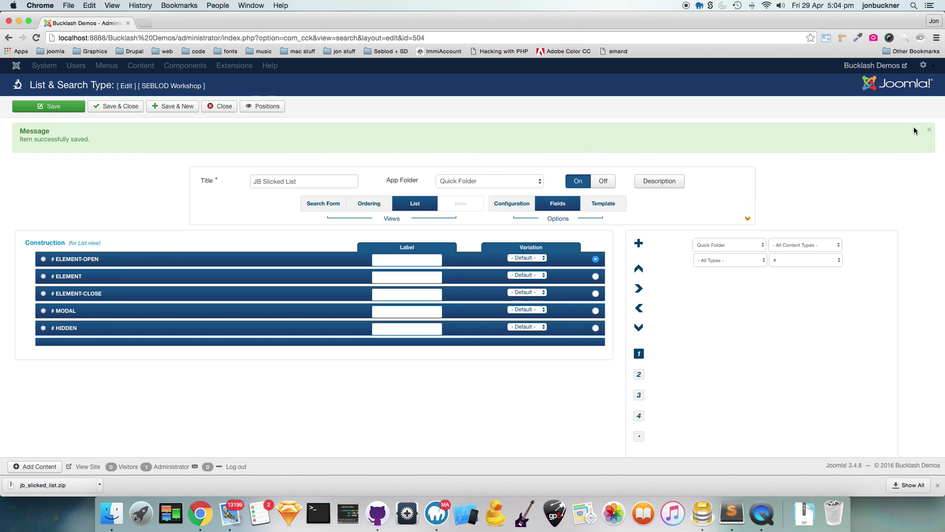
click(930, 130)
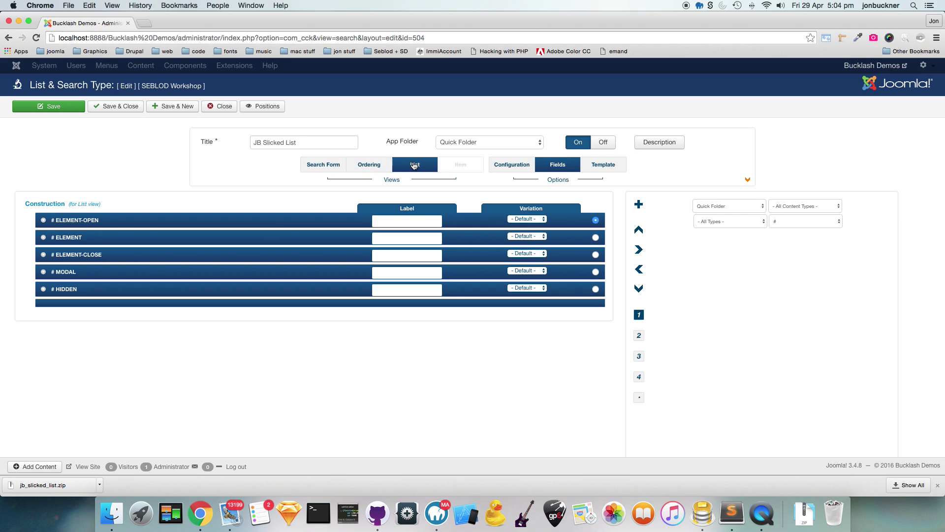
- Add the Article Category Id and Article Featured fields to the Search Form's mainbody, listing fields from all app folders
click(324, 165)
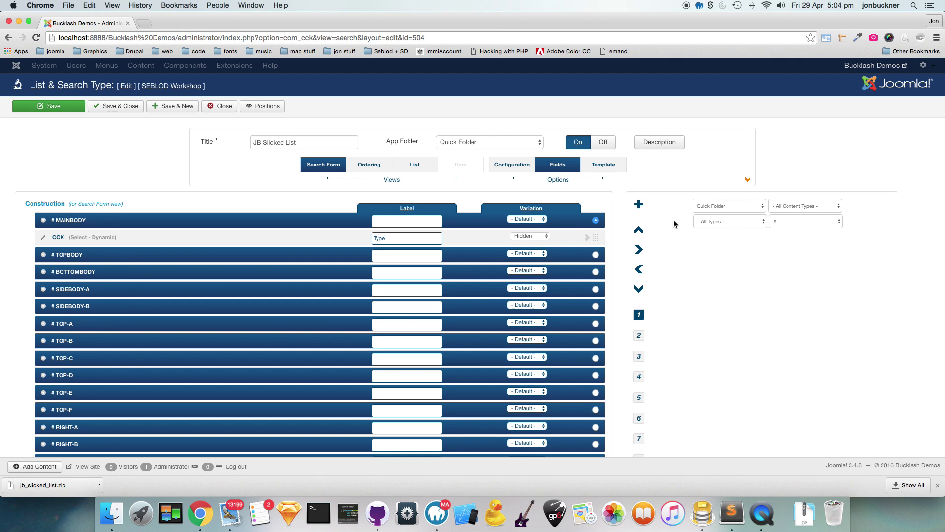
click(723, 211)
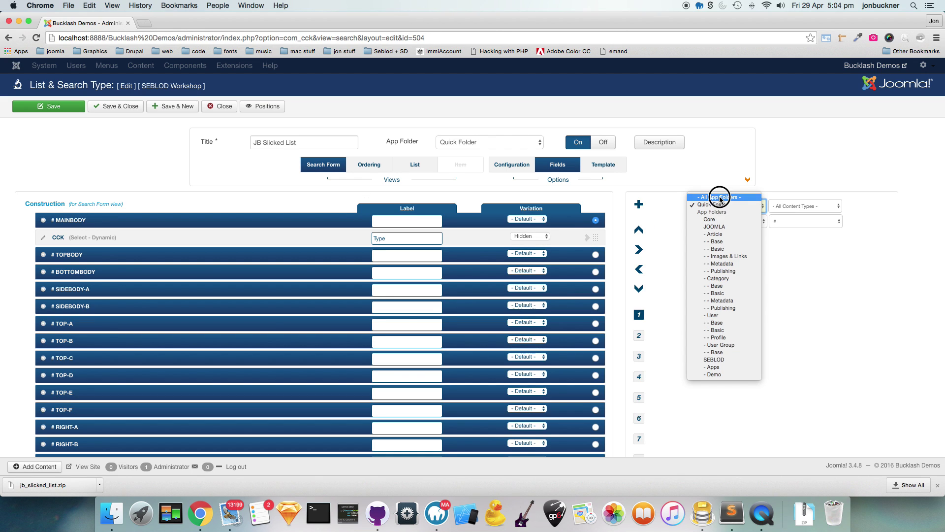
click(721, 201)
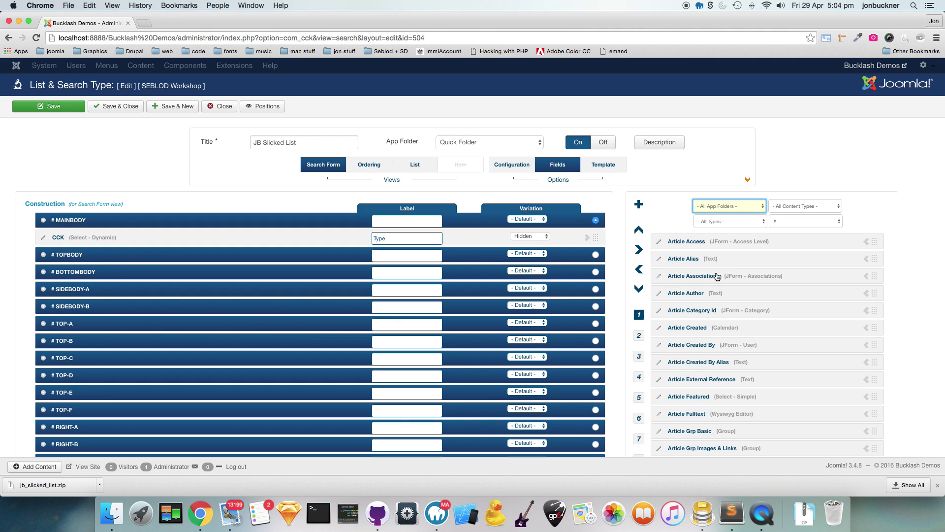
click(866, 311)
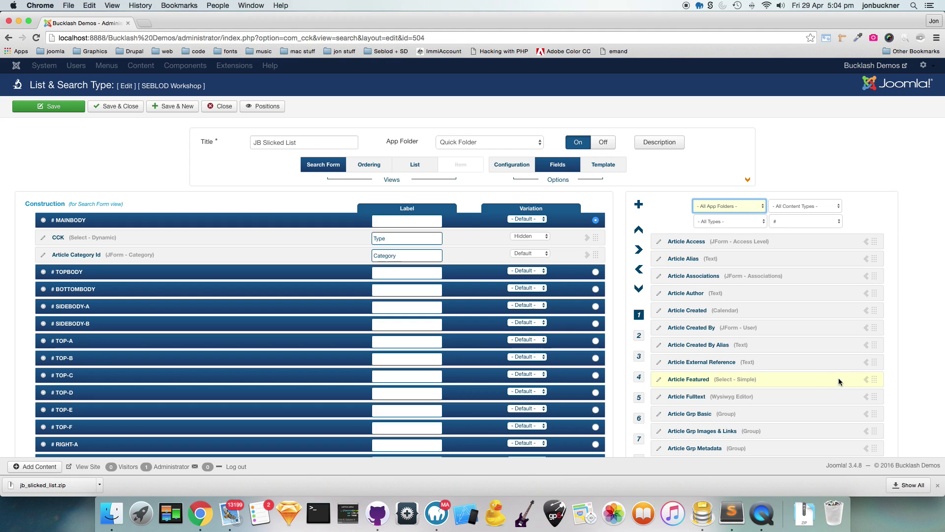
click(867, 380)
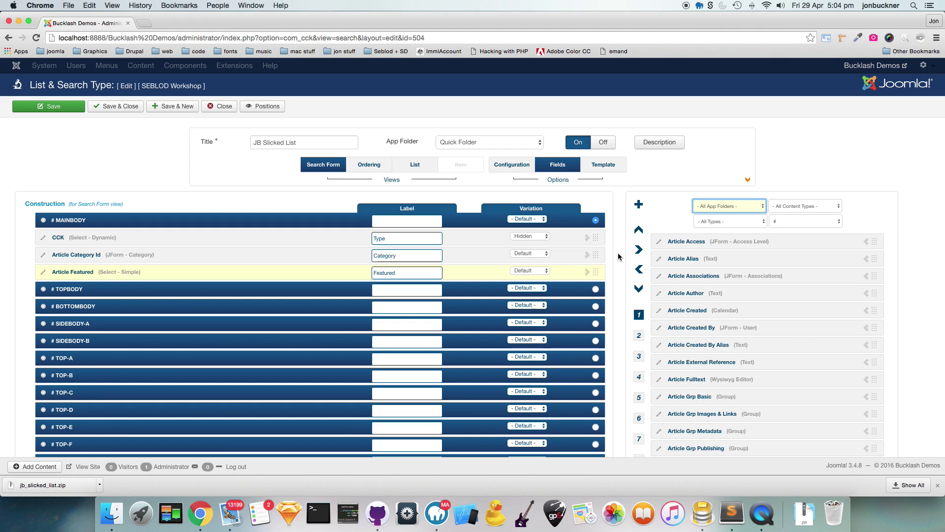
- Set the live value of the Article Category Id search field to the Pictures of Things category
click(639, 336)
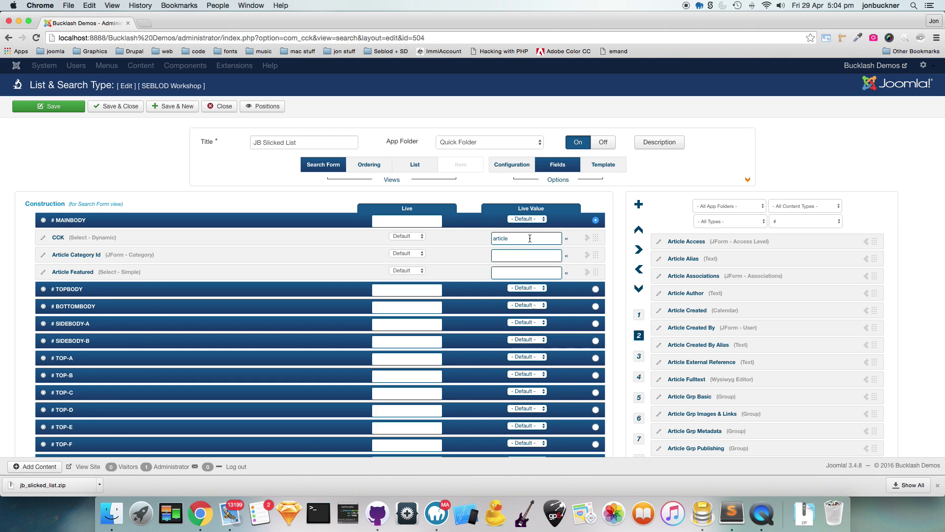
click(567, 256)
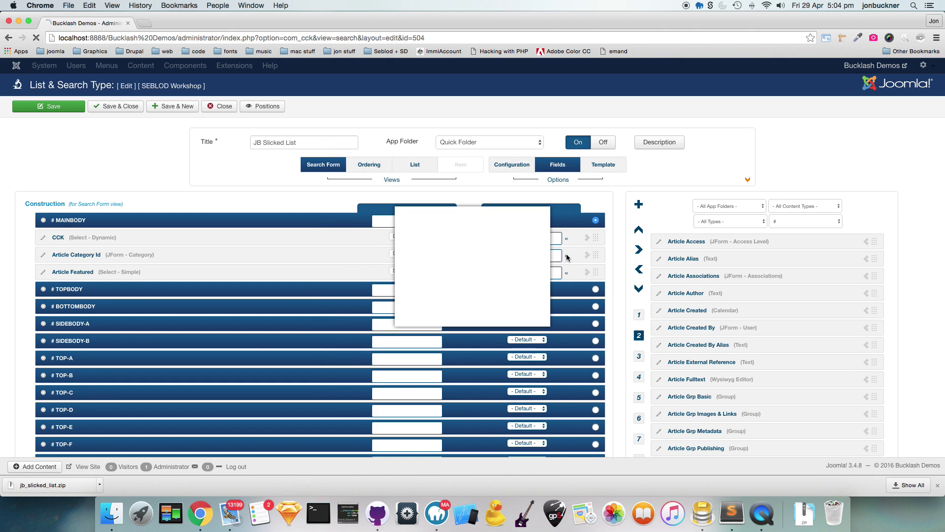
click(494, 257)
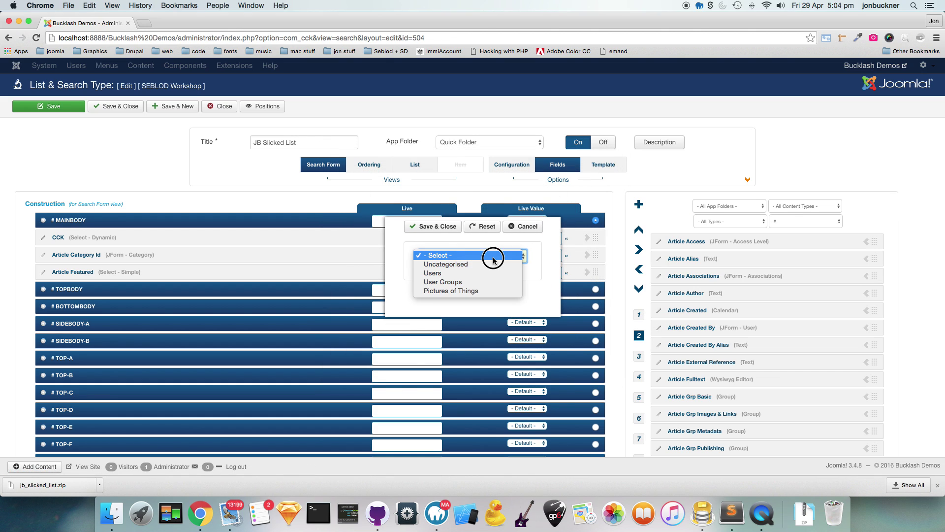
click(475, 289)
click(427, 226)
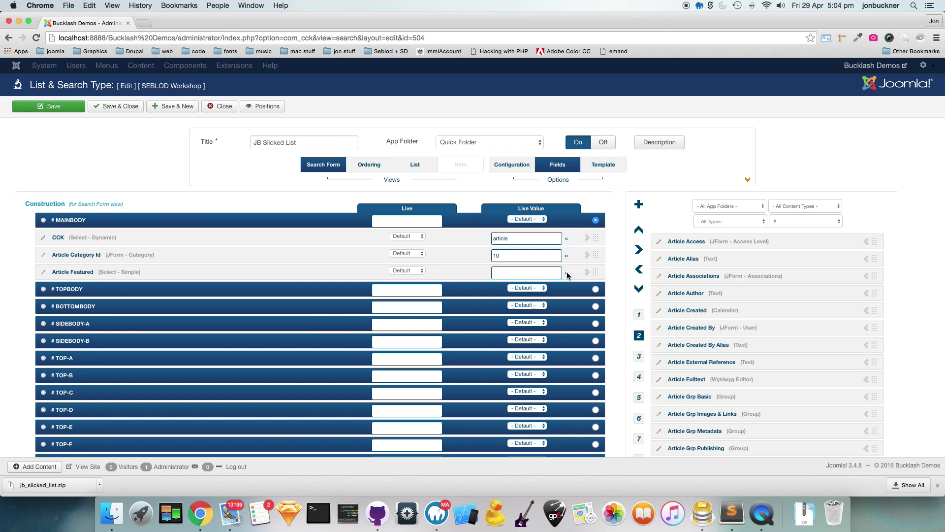
- Set the live value of the Article Featured search field to Yes and save the search type
click(566, 273)
click(472, 256)
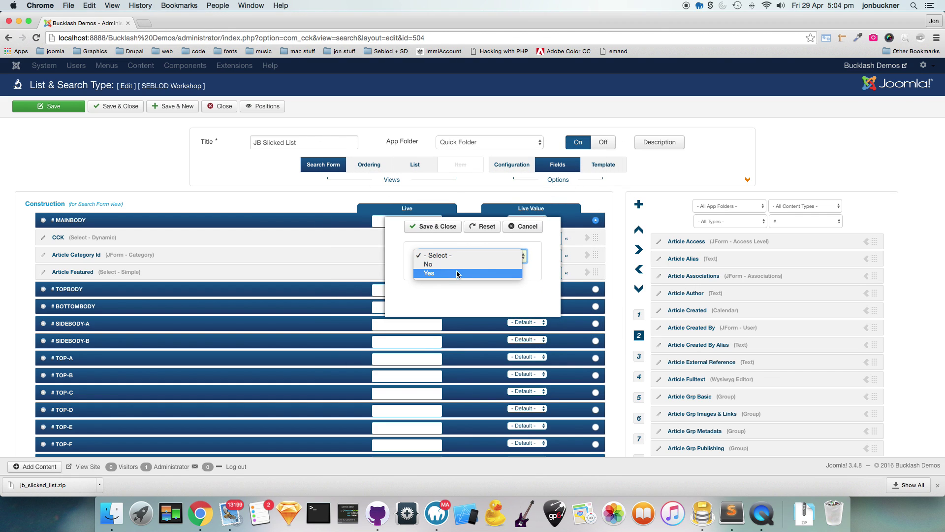
click(456, 272)
click(433, 228)
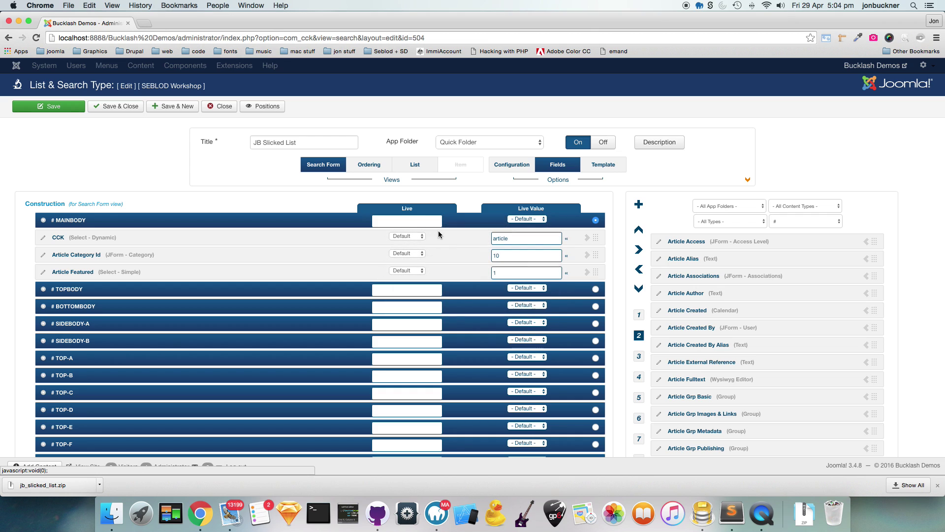
click(50, 108)
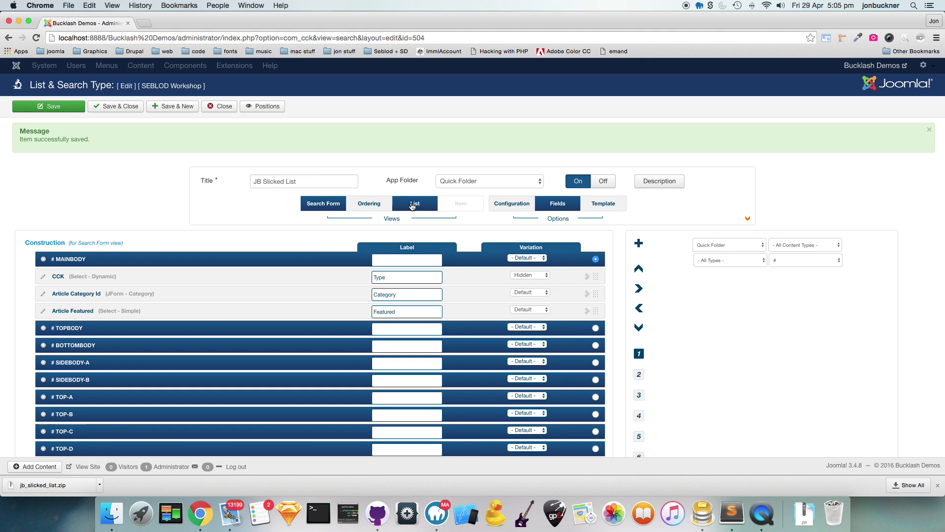
- Add the Article Image Fulltext field to the Element position of the List view, listing fields from all app folders
click(412, 205)
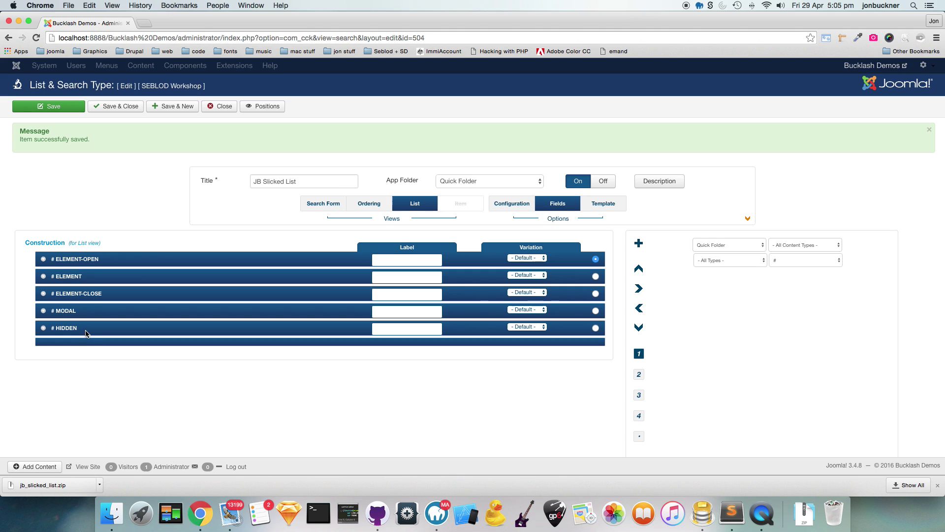
drag(85, 330, 64, 315)
drag(113, 293, 33, 295)
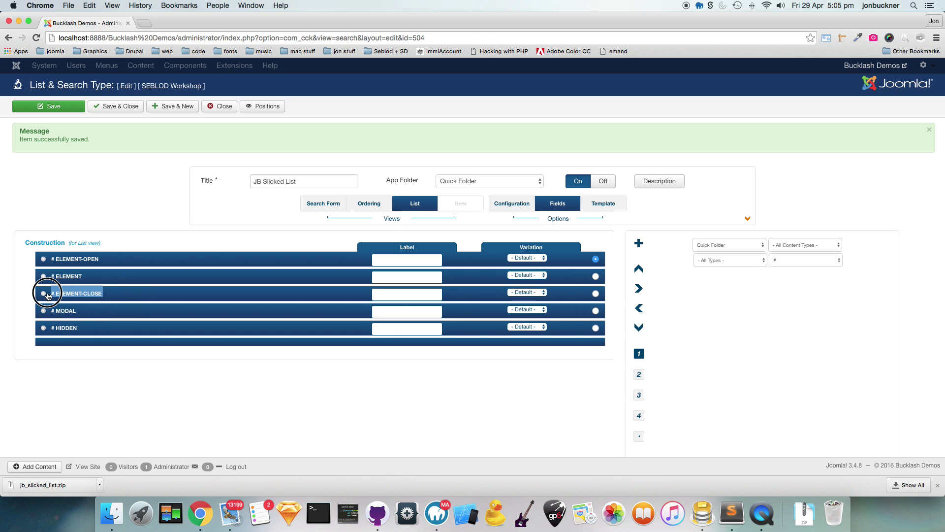
drag(132, 258, 45, 275)
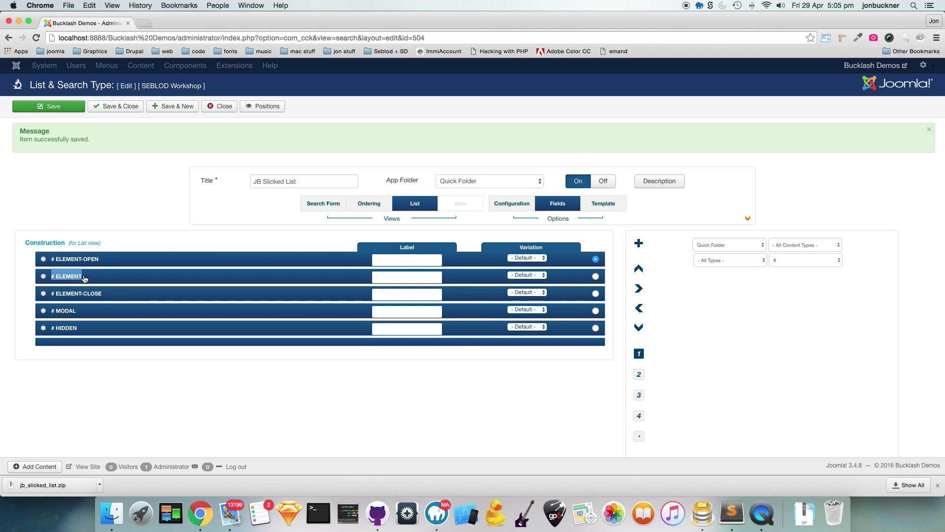
click(595, 276)
click(703, 246)
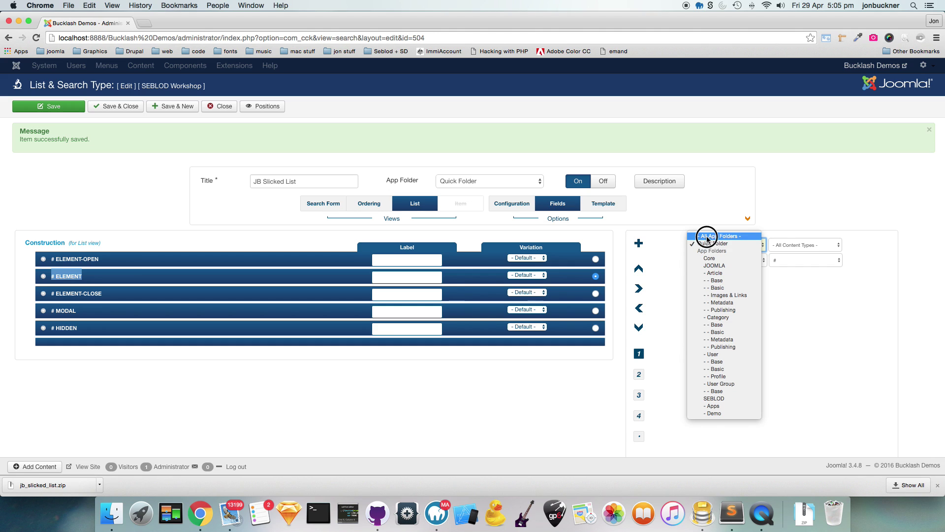
click(707, 241)
key(Up)
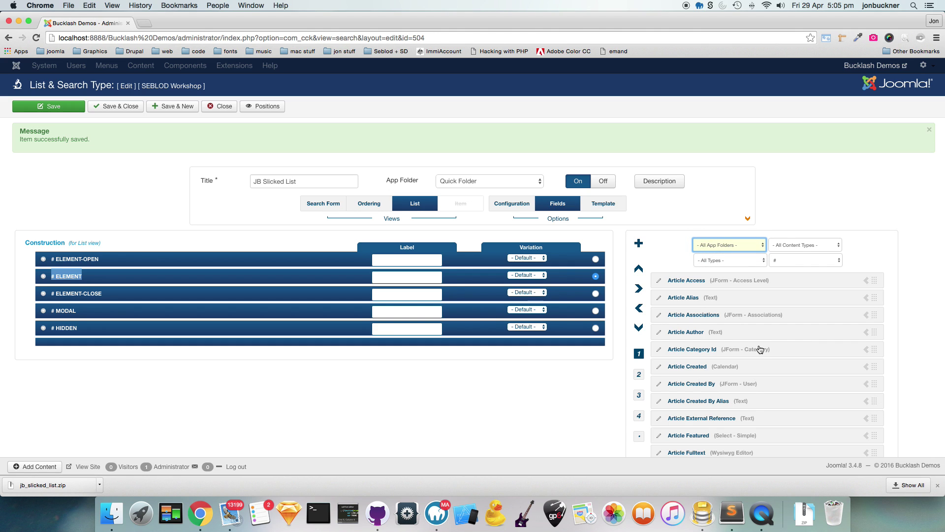
scroll(761, 350, down, 5)
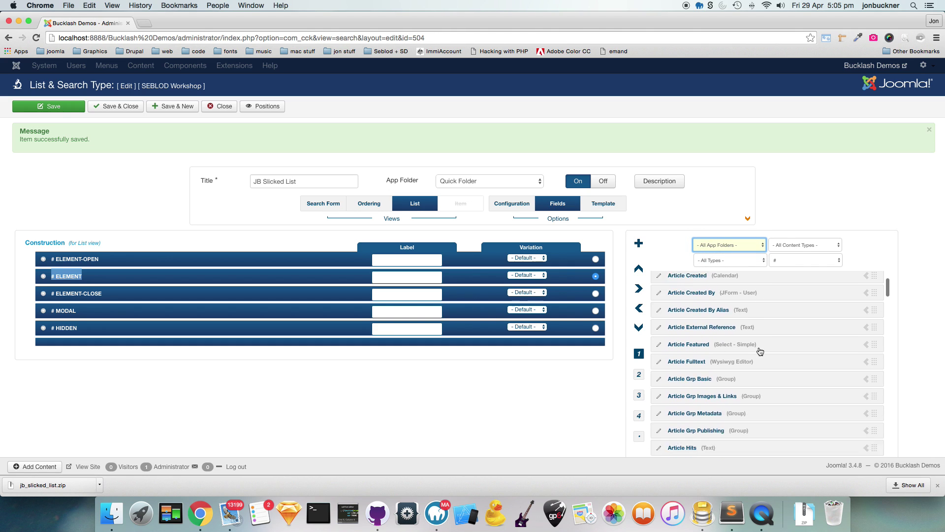
scroll(761, 350, down, 3)
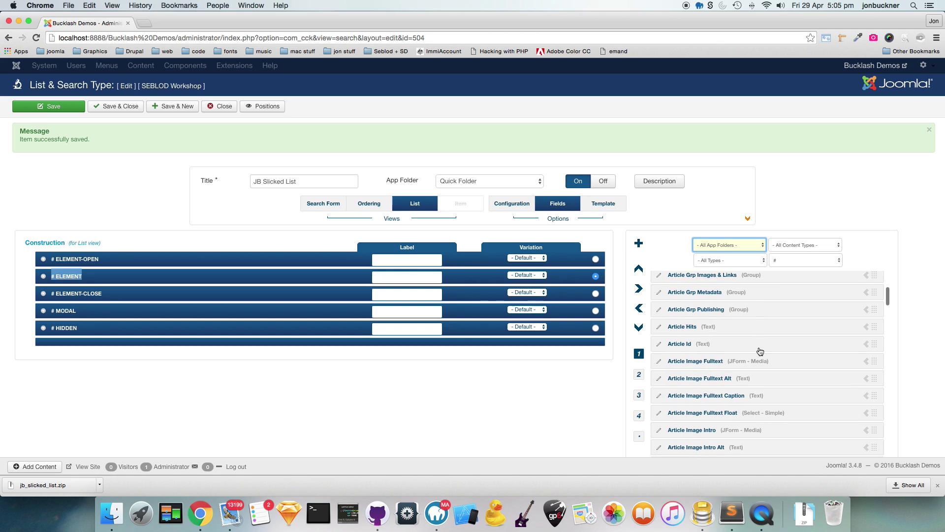
click(866, 345)
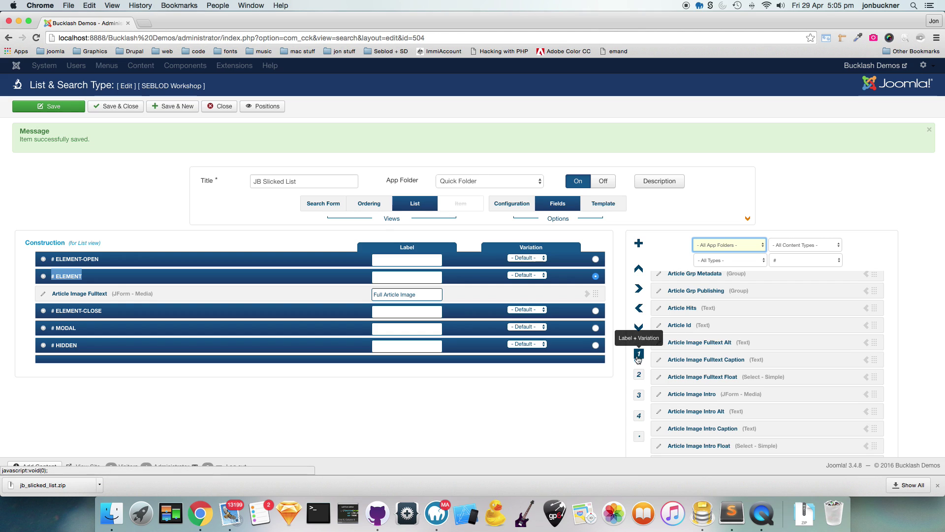
- Set the typography of the Article Image Fulltext field to Image and save the list type
click(638, 377)
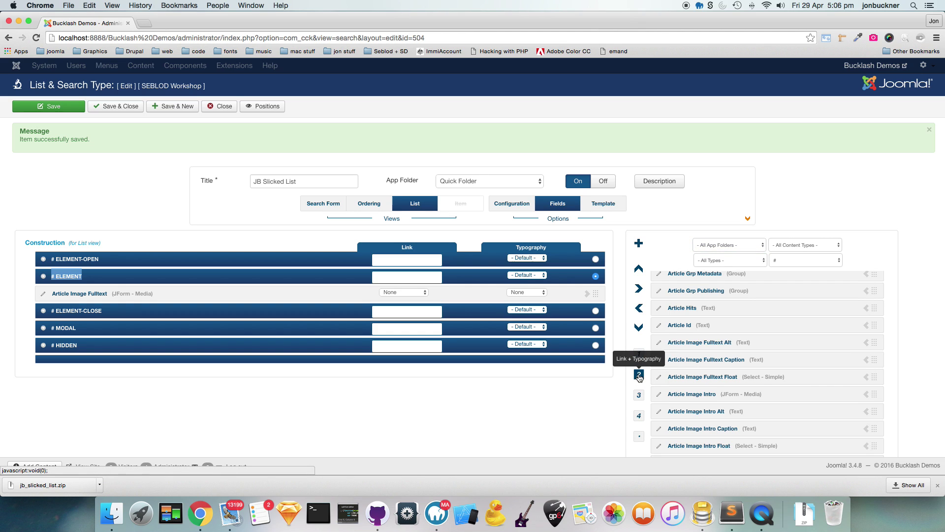
click(518, 293)
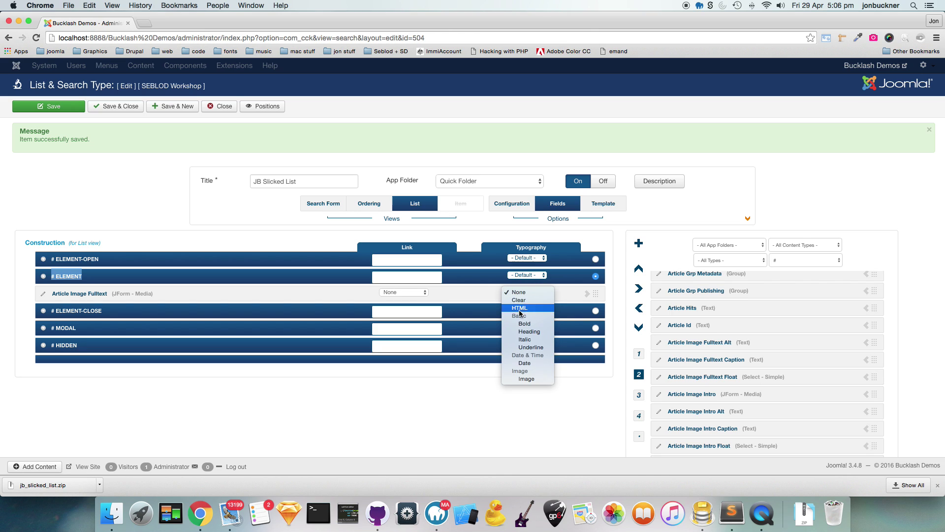
click(524, 379)
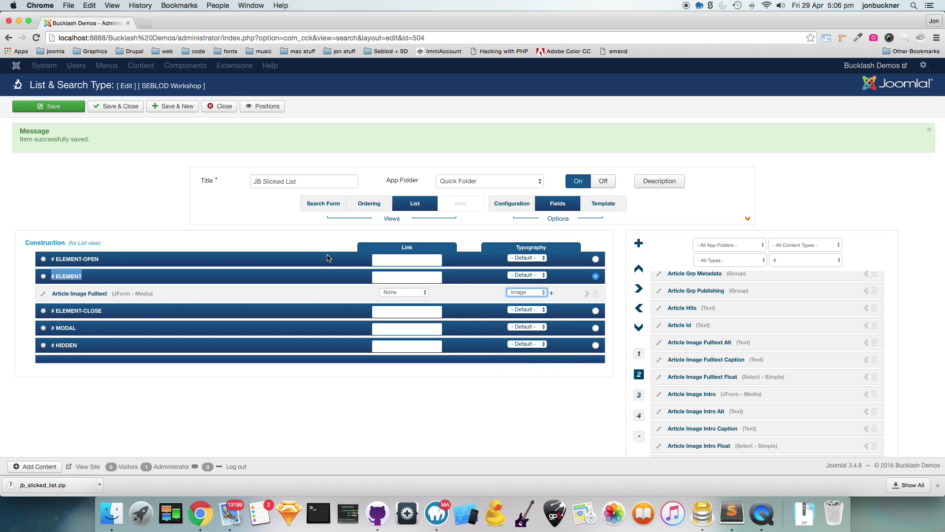
click(49, 108)
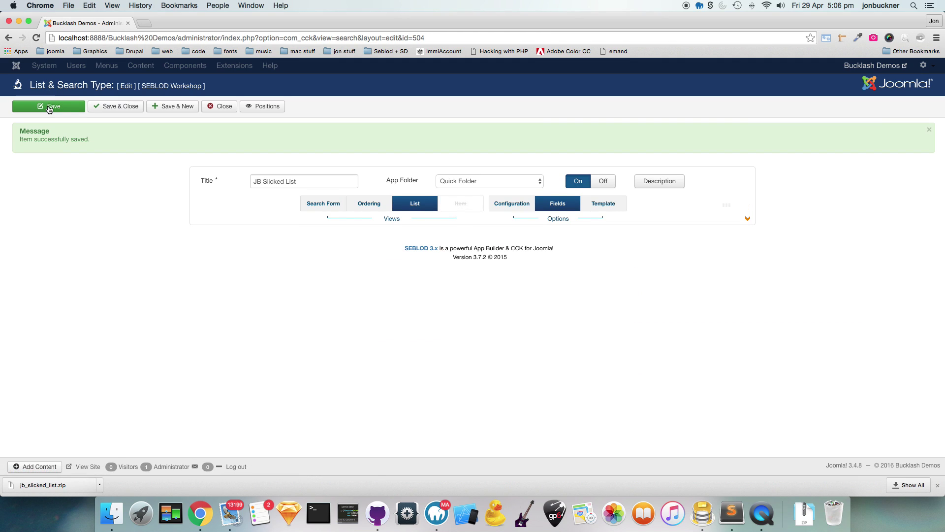
- Open the local server index at localhost:8888 in a new browser tab
click(142, 23)
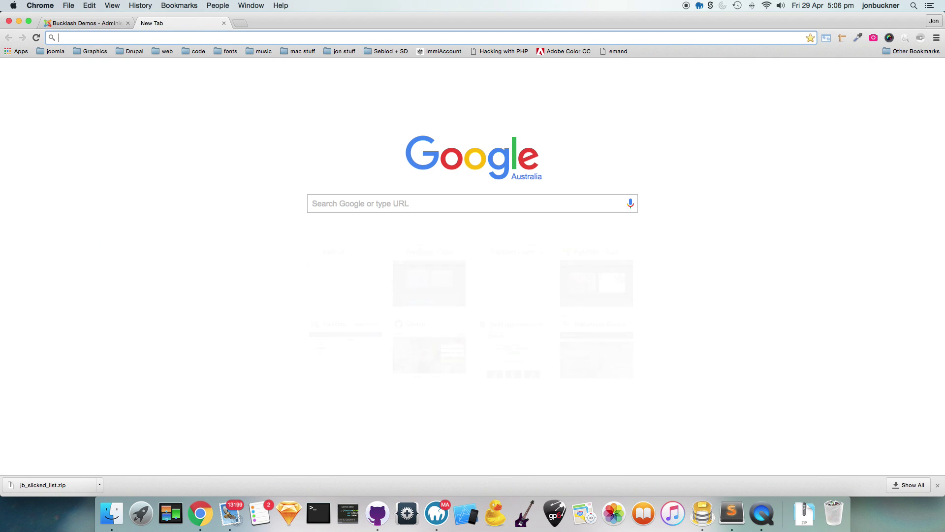
text(local)
key(Down)
key(Down)
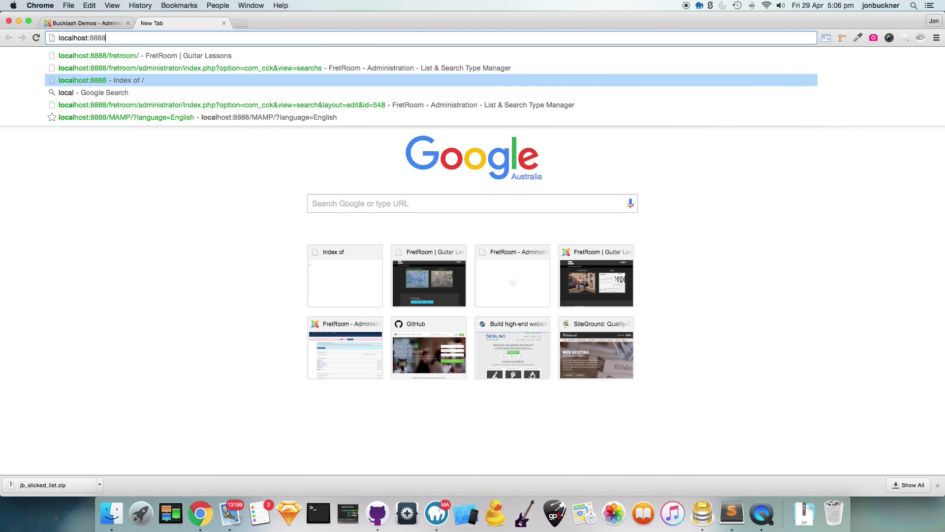
key(Return)
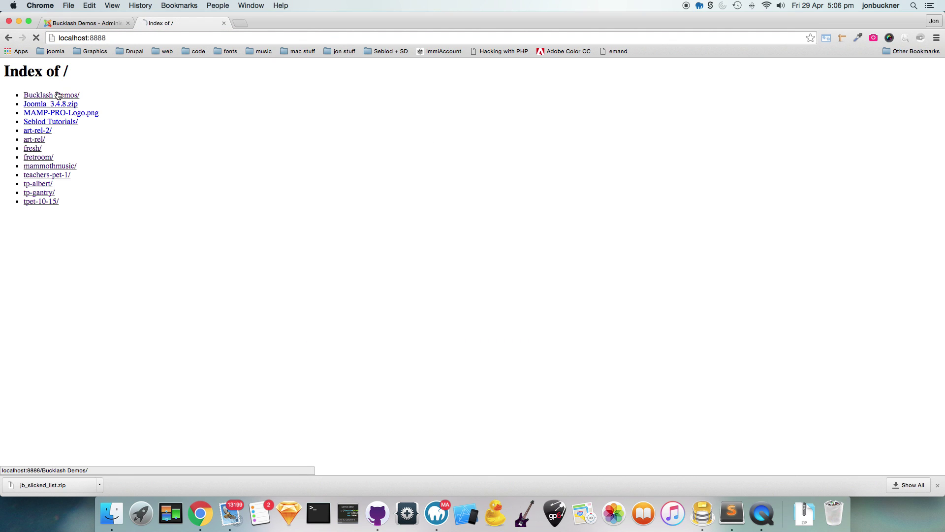
- Open the Bucklash Demos site from the server index and load its administrator control panel
click(59, 95)
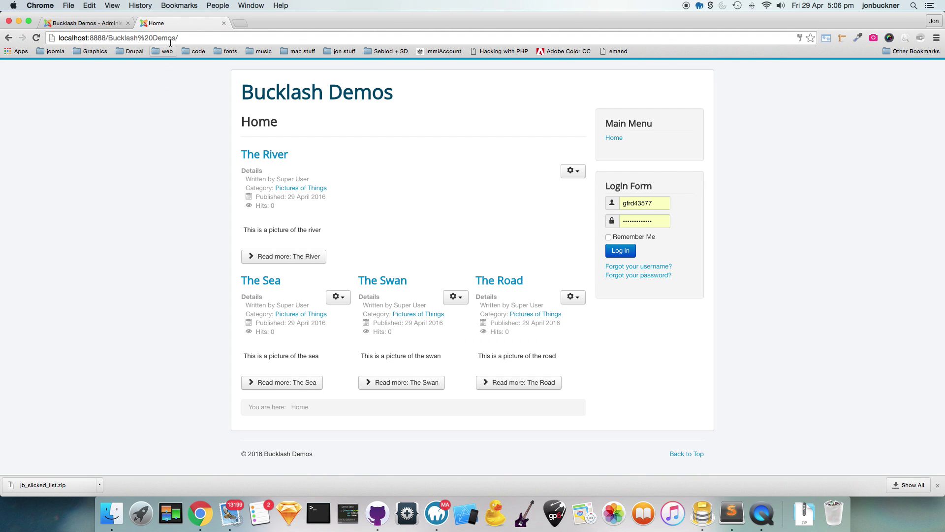
click(196, 37)
click(199, 38)
text(adm)
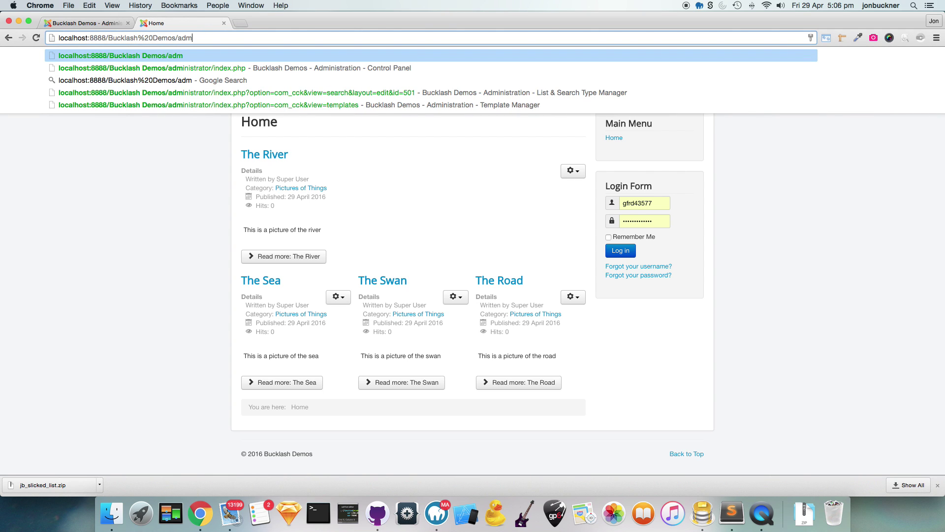
key(Down)
key(Return)
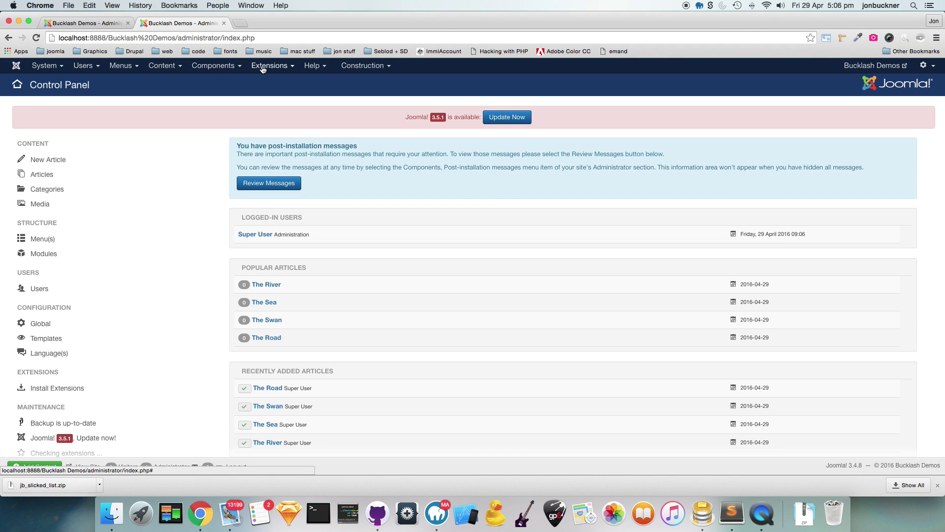
- Open the List - SEBLOD site module, set its status to Published and choose position-3 as its position
click(39, 254)
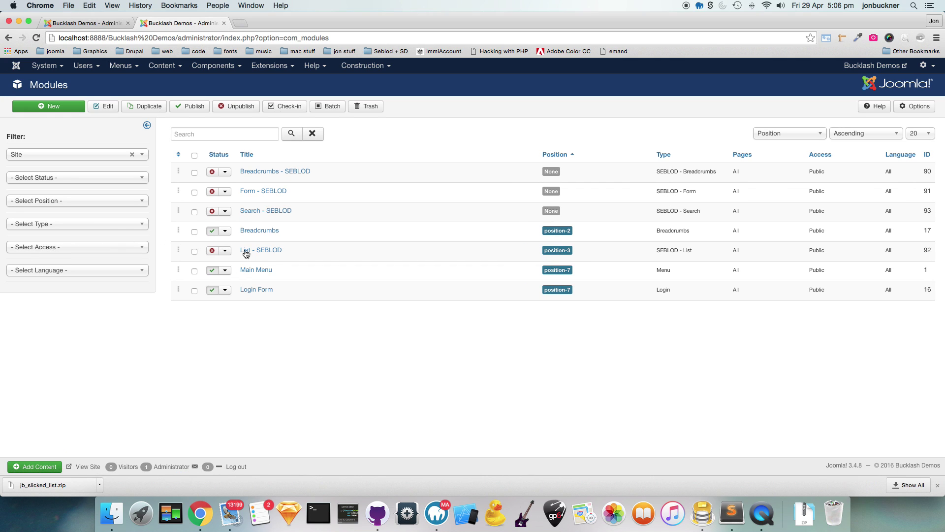
click(246, 252)
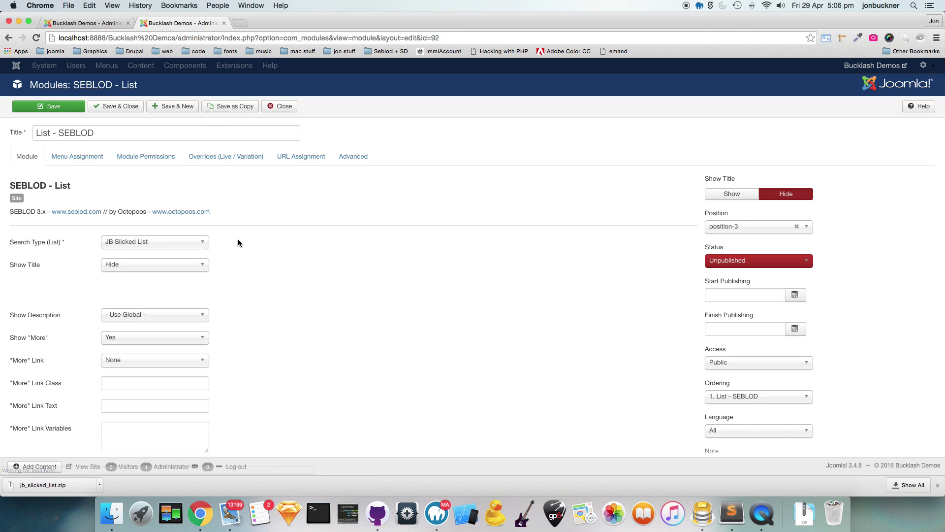
click(722, 260)
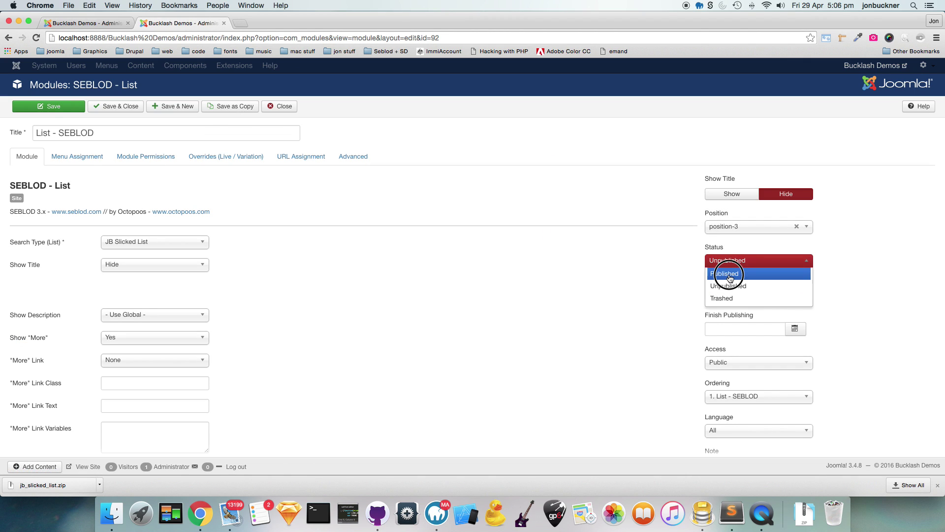
click(728, 270)
click(732, 231)
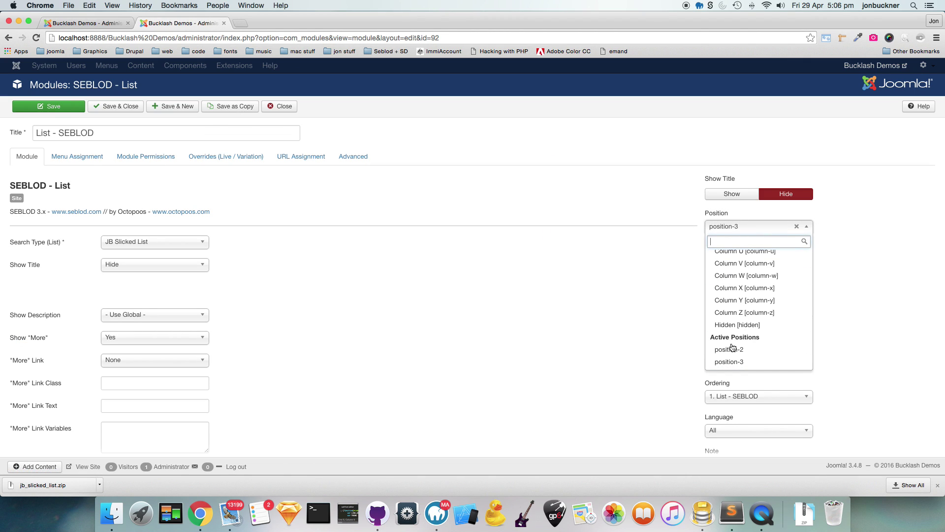
click(734, 360)
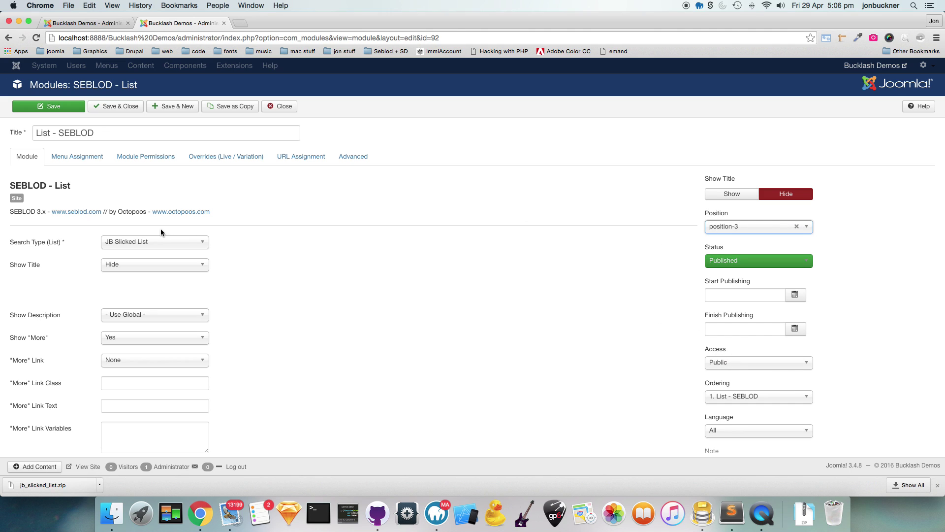
- Choose JB Slicked List as the module's search type and save the module
click(156, 241)
click(156, 292)
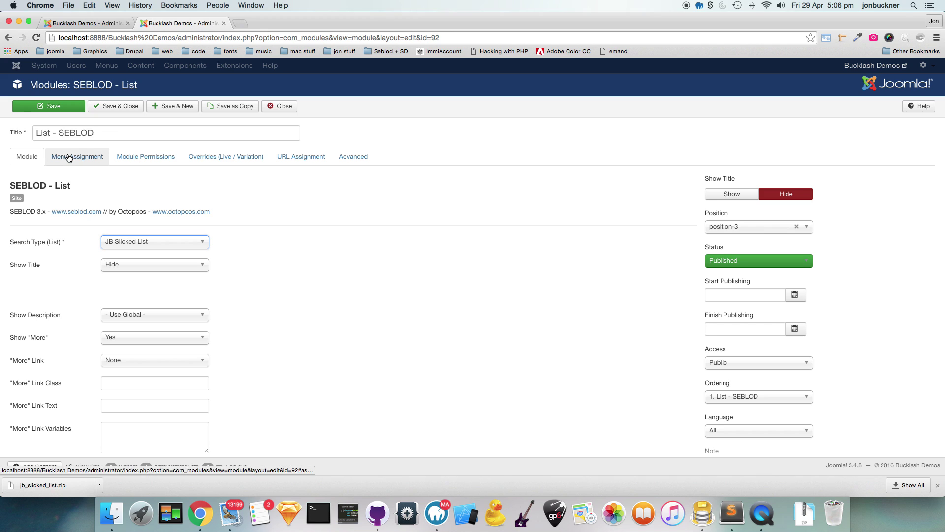
click(47, 108)
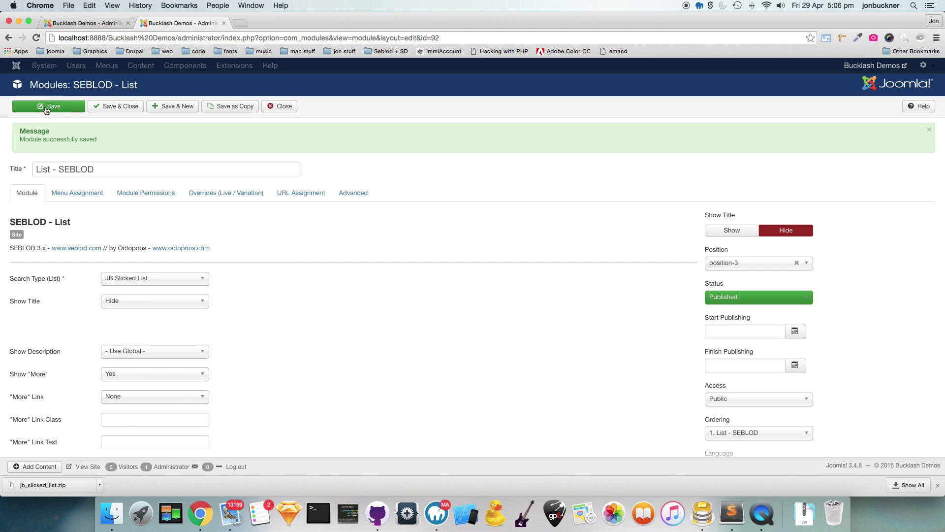
- Open the Bucklash Demos front end and look through the article images on the home page
click(870, 65)
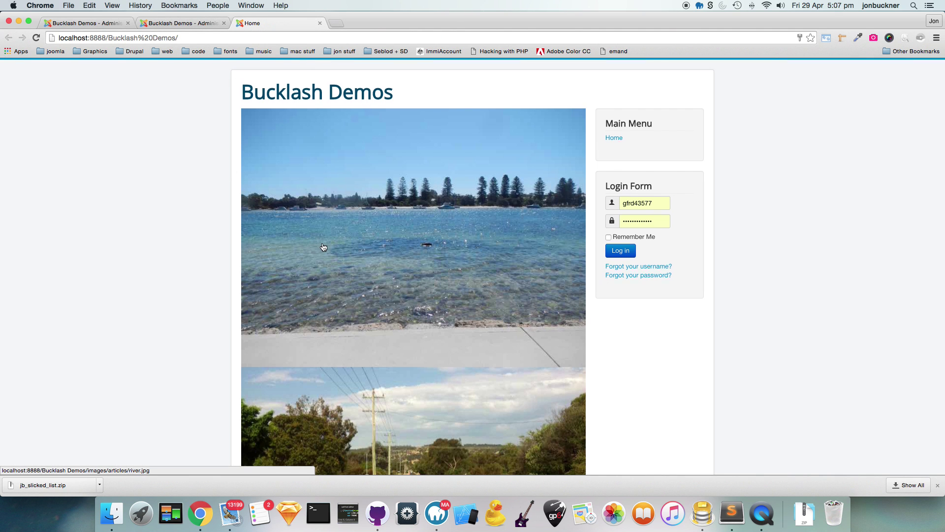
scroll(324, 246, down, 10)
scroll(324, 246, down, 10)
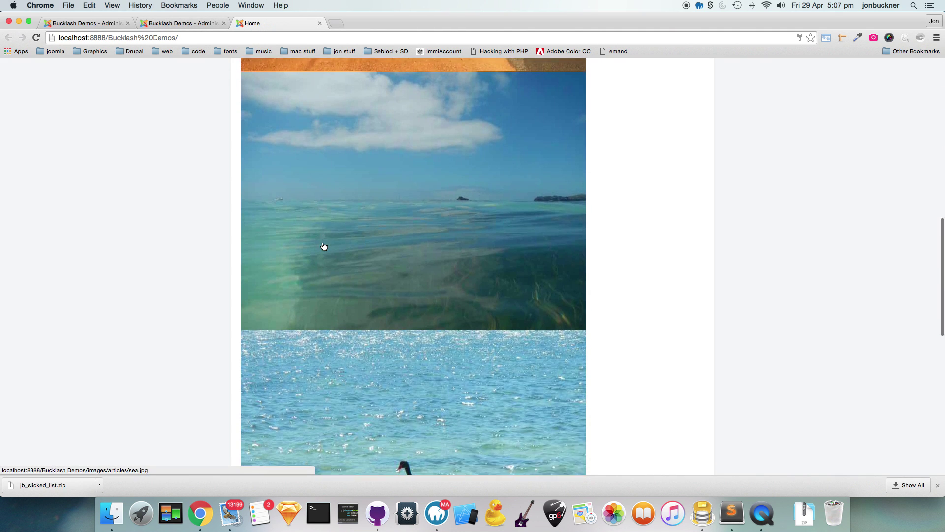
scroll(323, 246, up, 9)
scroll(323, 246, up, 12)
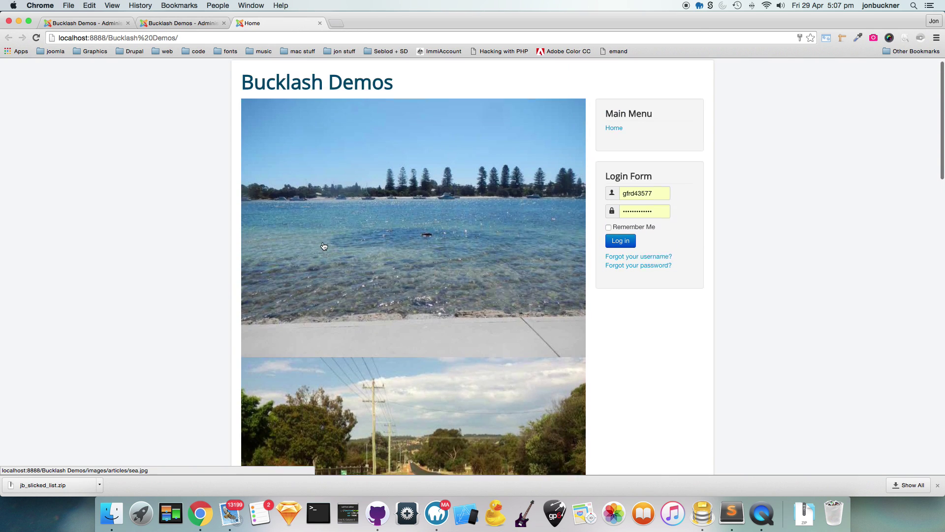
- Open the List view's template settings in the JB Slicked List type and review the Rendering and Seblod Default Options sections
click(89, 24)
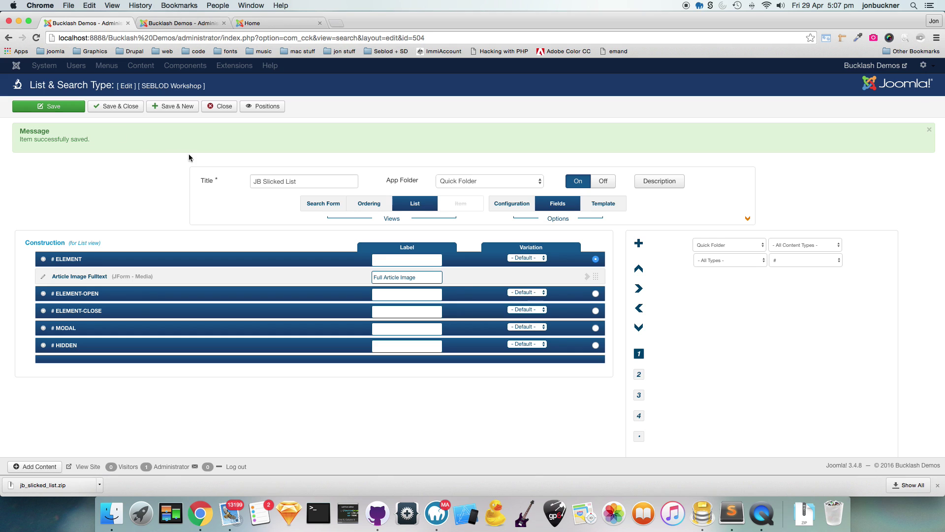
click(598, 204)
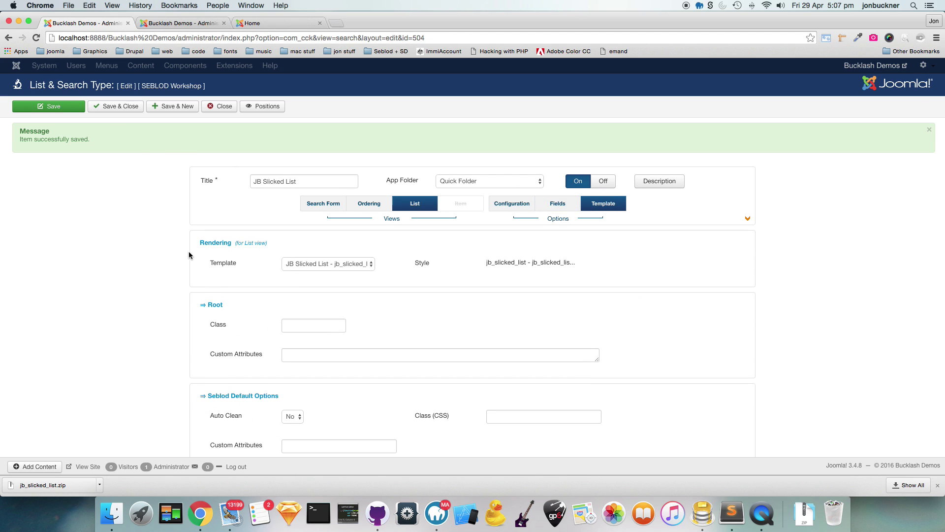
drag(195, 243, 274, 253)
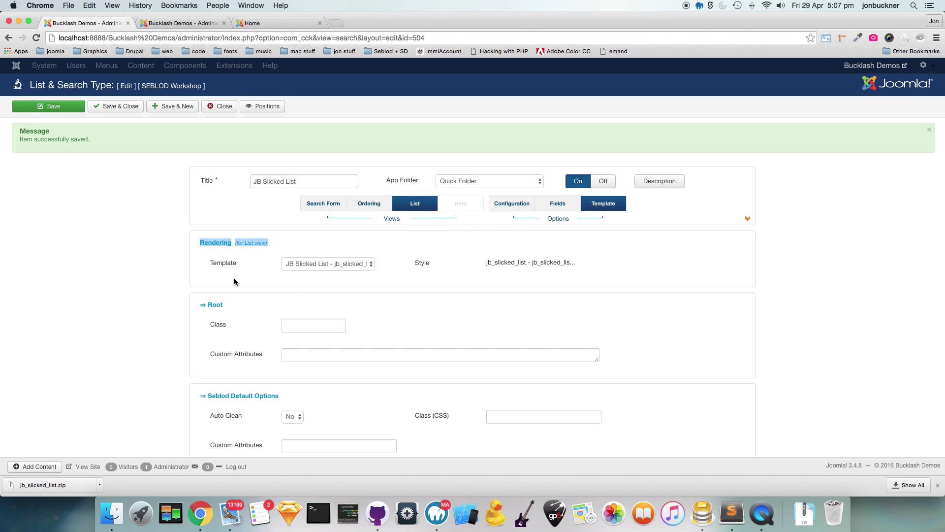
scroll(234, 278, down, 2)
drag(187, 248, 297, 274)
scroll(217, 275, down, 3)
scroll(295, 289, down, 2)
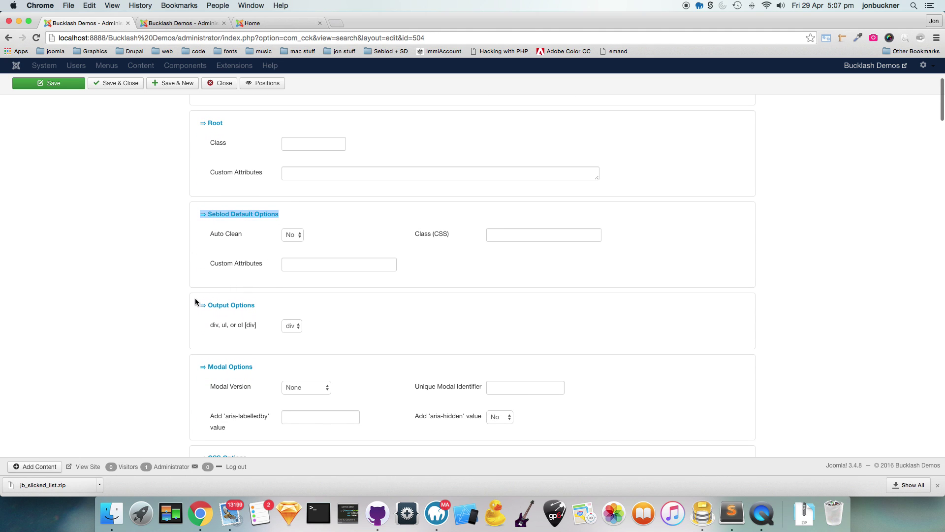
- Examine the Output Options, including the div, ul or ol choice, and the Modal Options of the list template
drag(196, 305, 267, 307)
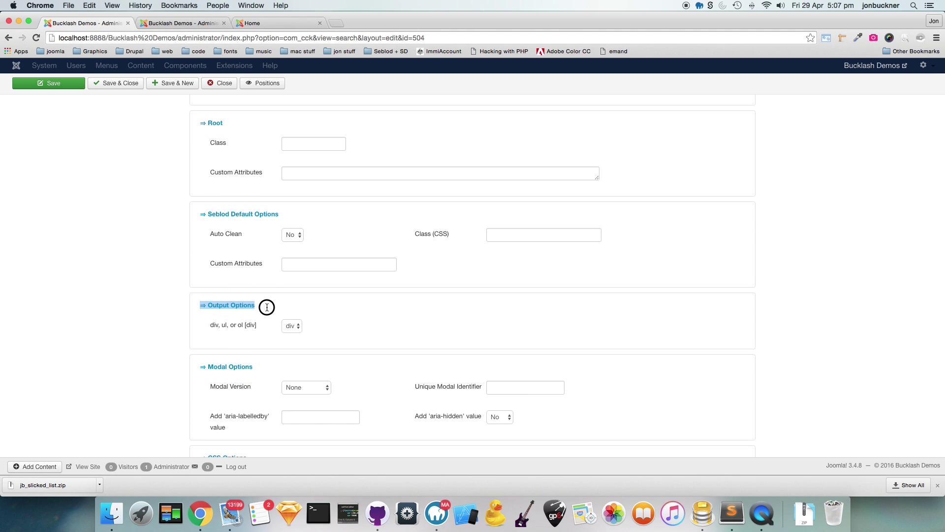
click(266, 307)
click(267, 307)
mouse_move(254, 325)
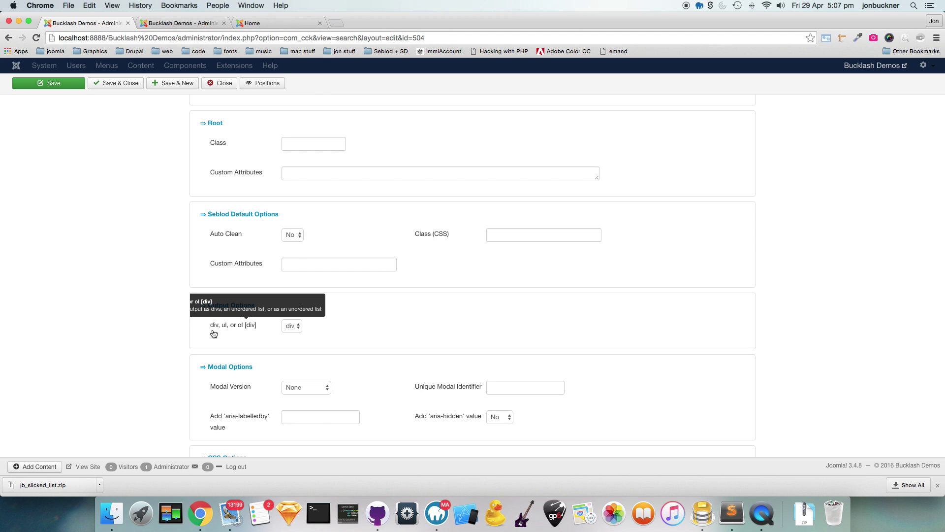
scroll(212, 333, down, 1)
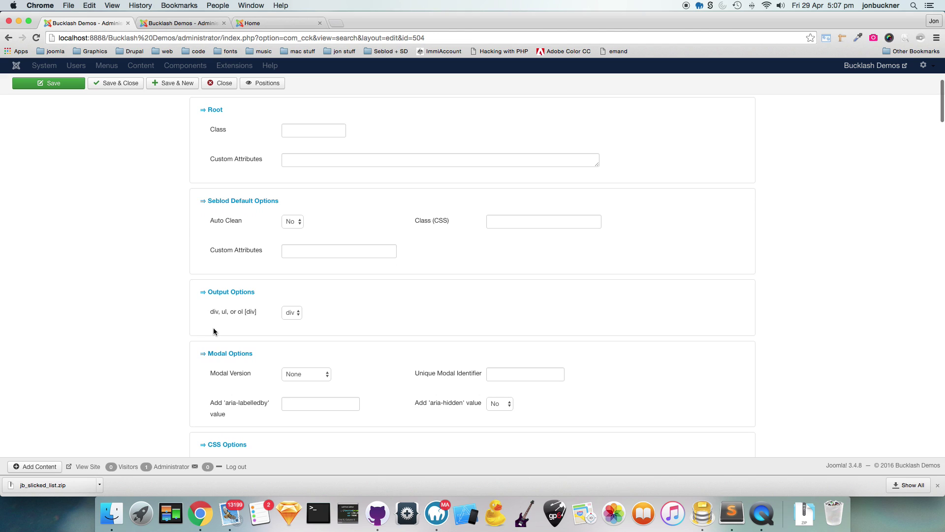
click(214, 313)
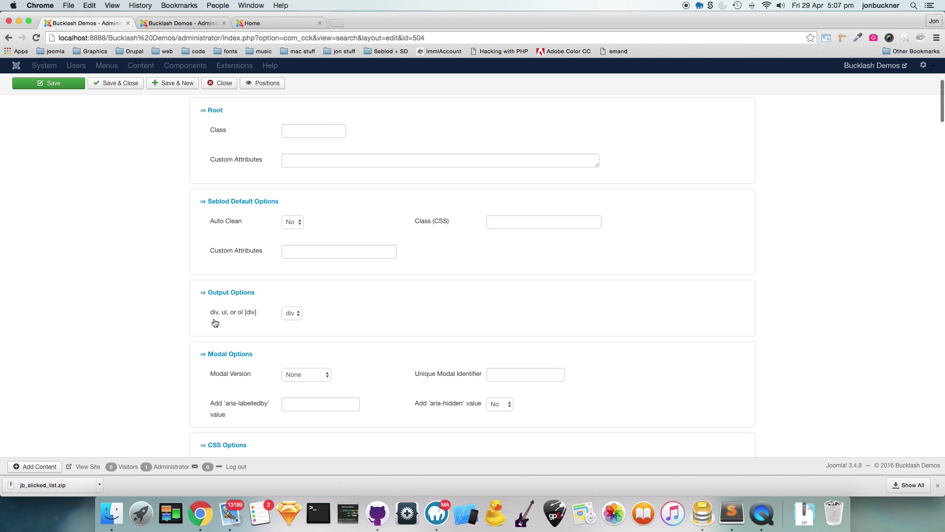
scroll(213, 318, down, 1)
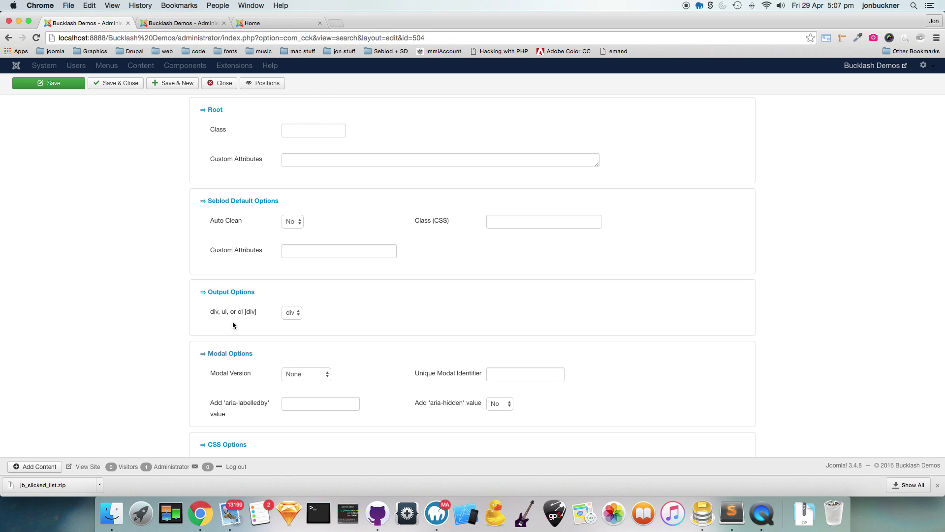
click(291, 315)
click(345, 320)
scroll(323, 324, down, 1)
drag(260, 327, 203, 328)
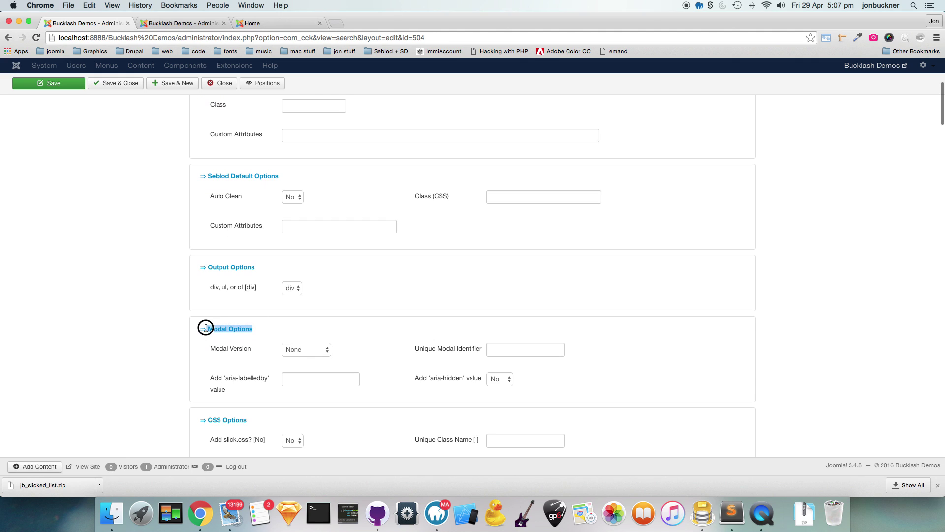
- In the CSS Options, set Add slick.css to Yes and enter funky-class as the unique class name
scroll(201, 331, down, 4)
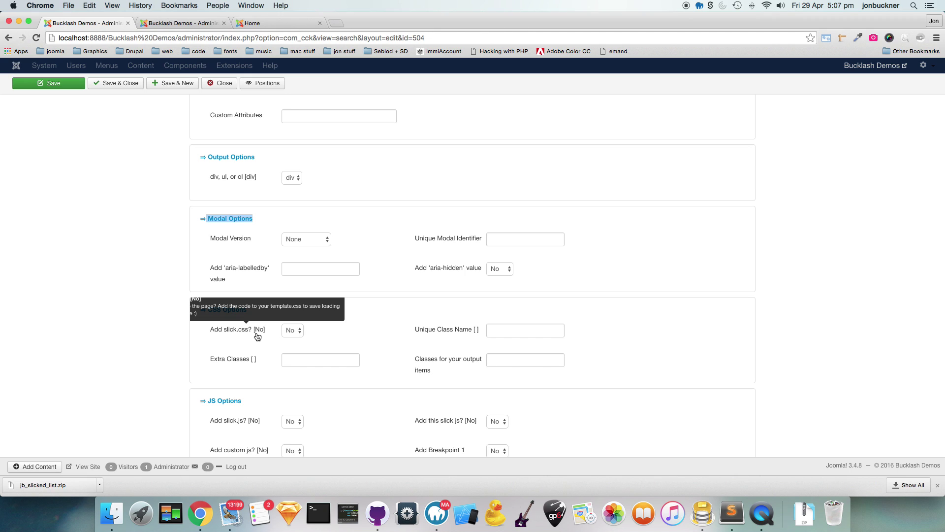
click(293, 333)
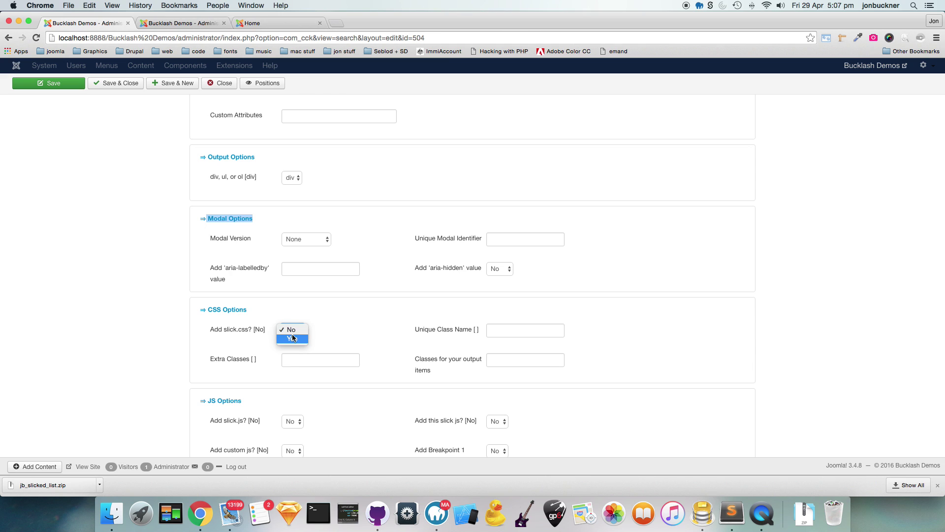
scroll(292, 341, down, 2)
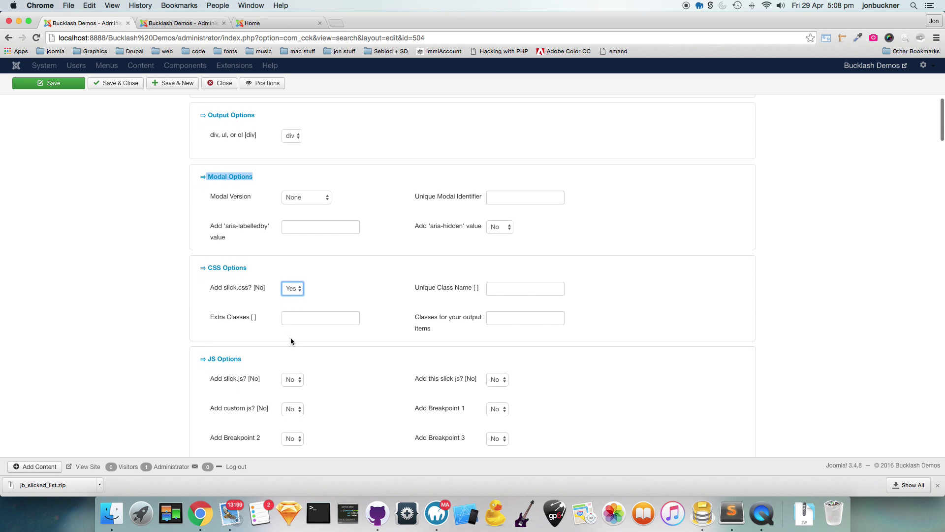
click(490, 289)
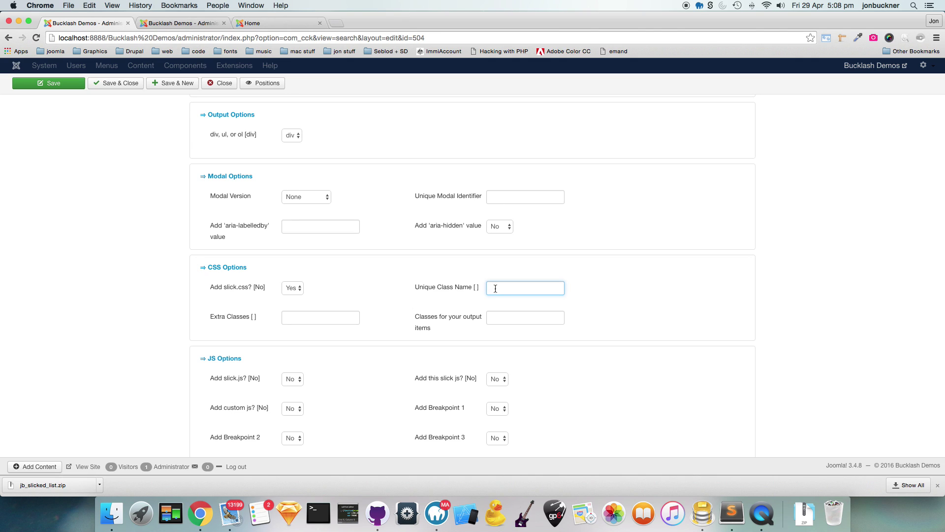
text(funky-class)
click(490, 288)
text(.)
key(BackSpace)
- Enter wrapper-extra-class as the extra classes and -item-extra-class as the classes for the output items
click(326, 317)
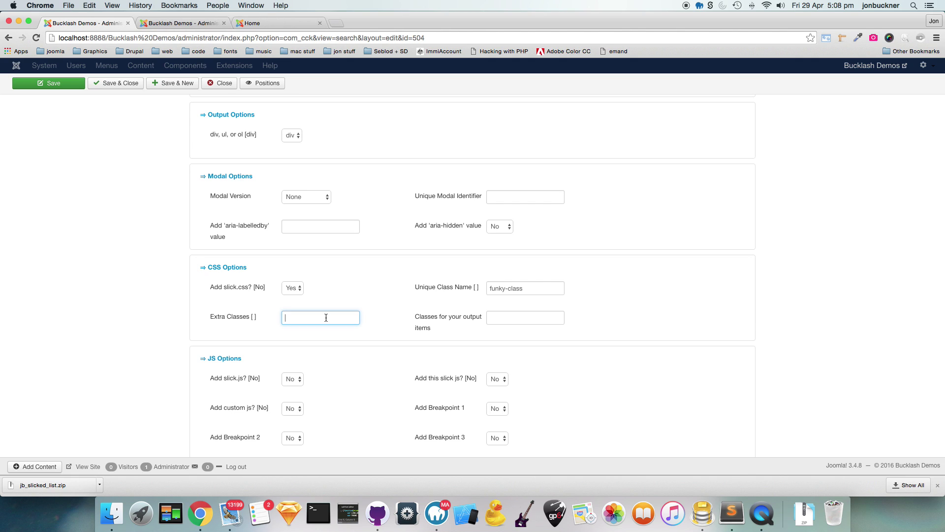
text(wrapper-extra-class)
click(526, 317)
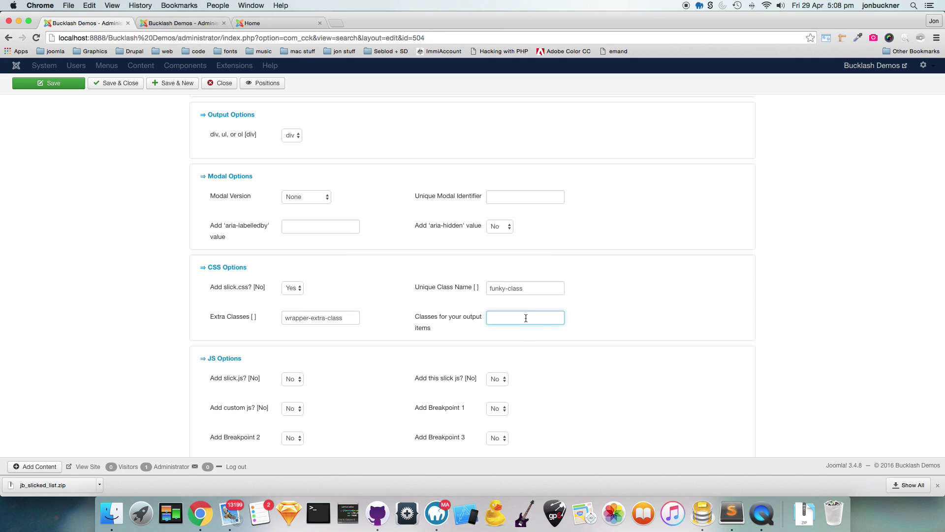
text(-item-extra-class)
click(299, 338)
- In the JS Options, read the slick.js hint and set Add slick.js to Yes
scroll(291, 339, down, 3)
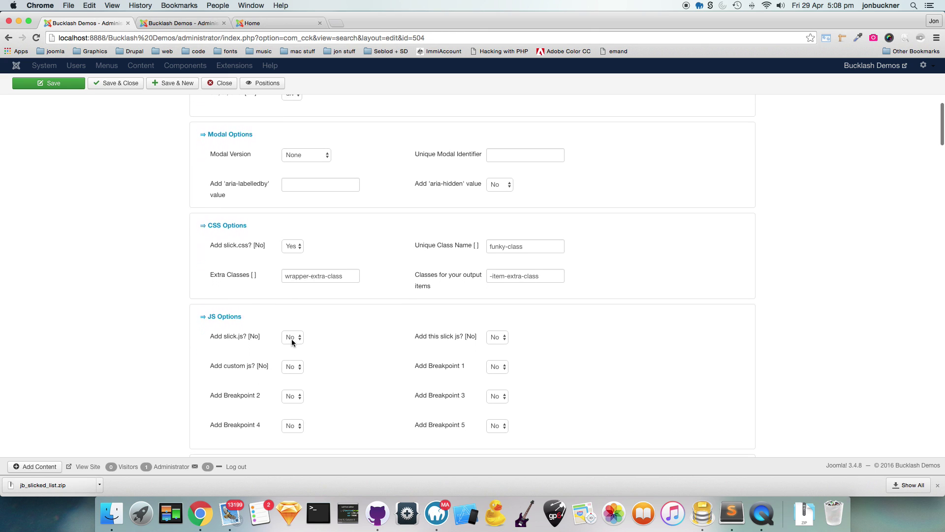
mouse_move(239, 308)
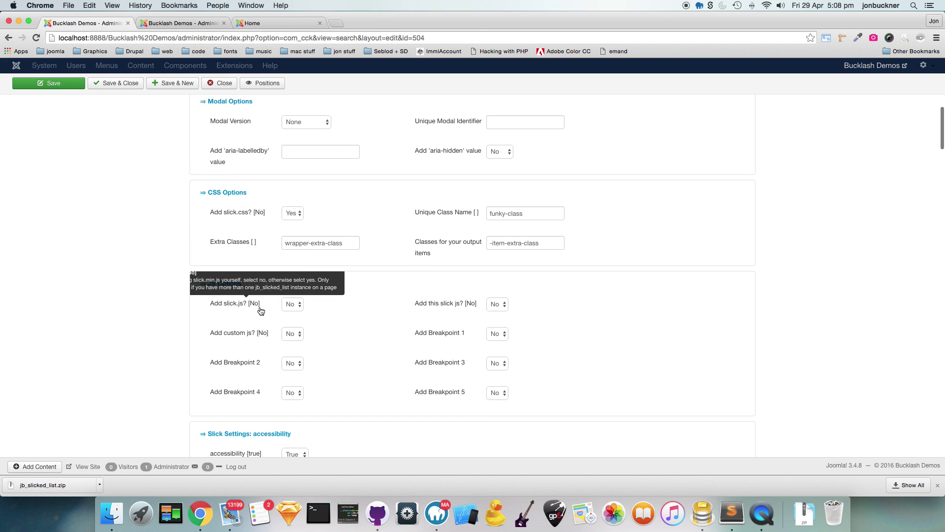
click(294, 306)
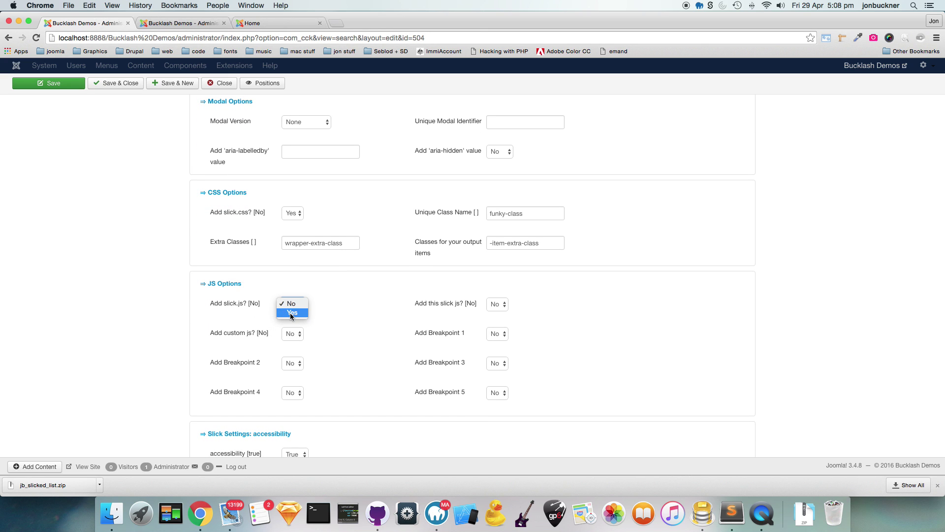
click(295, 314)
click(319, 309)
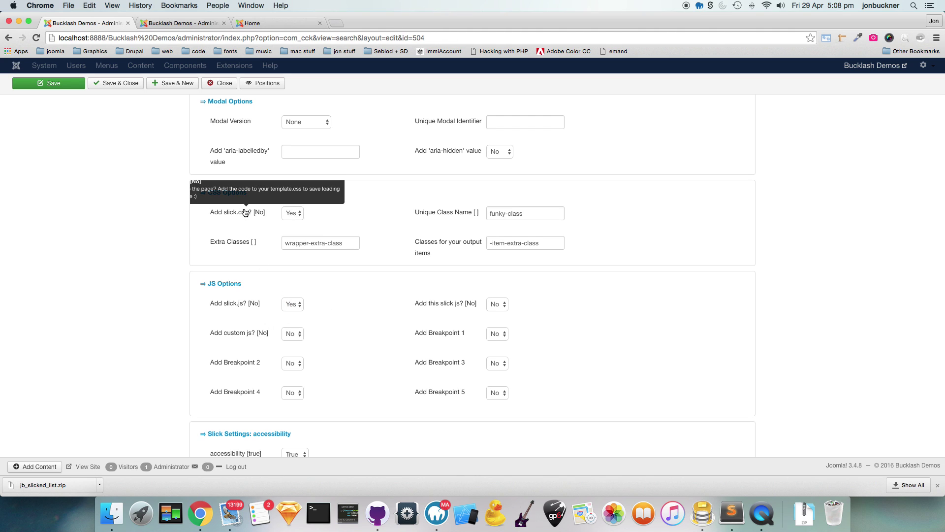
- Set Add this slick js to Yes in the JS Options
mouse_move(230, 308)
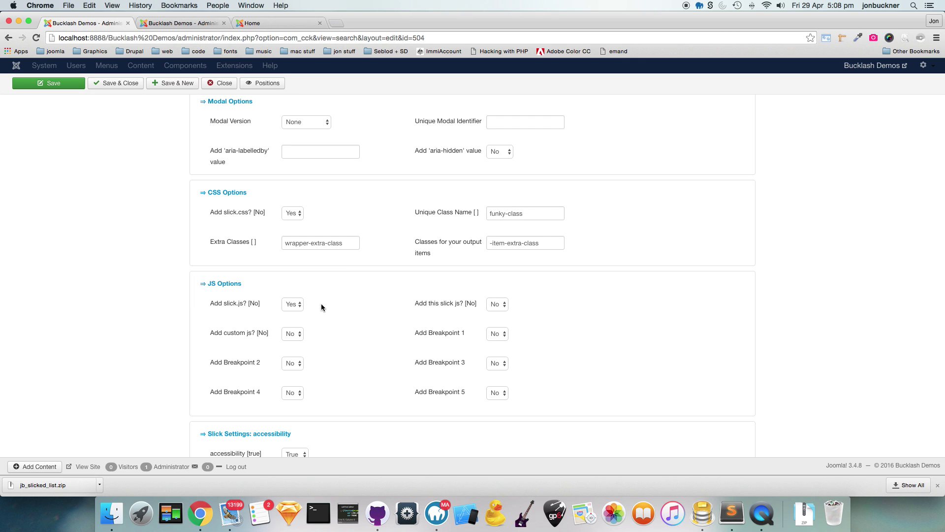
mouse_move(433, 315)
click(489, 307)
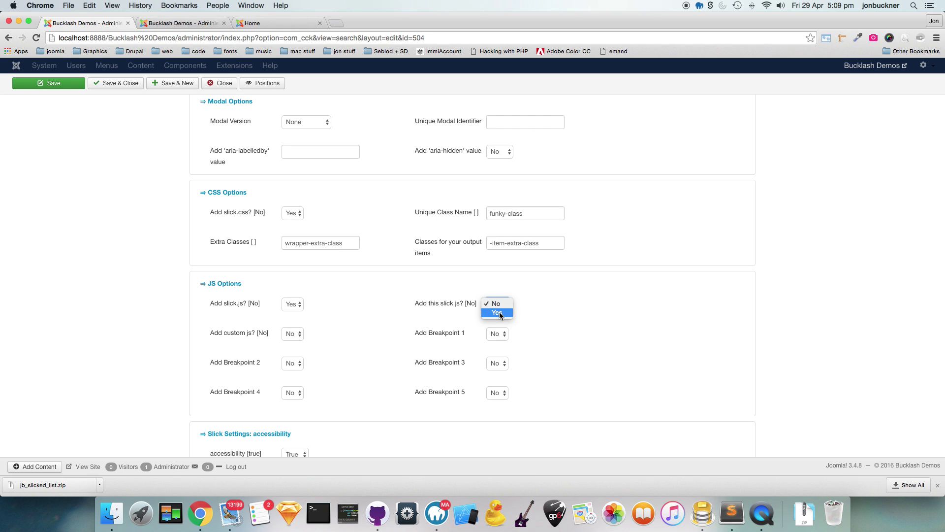
click(500, 314)
scroll(383, 337, down, 1)
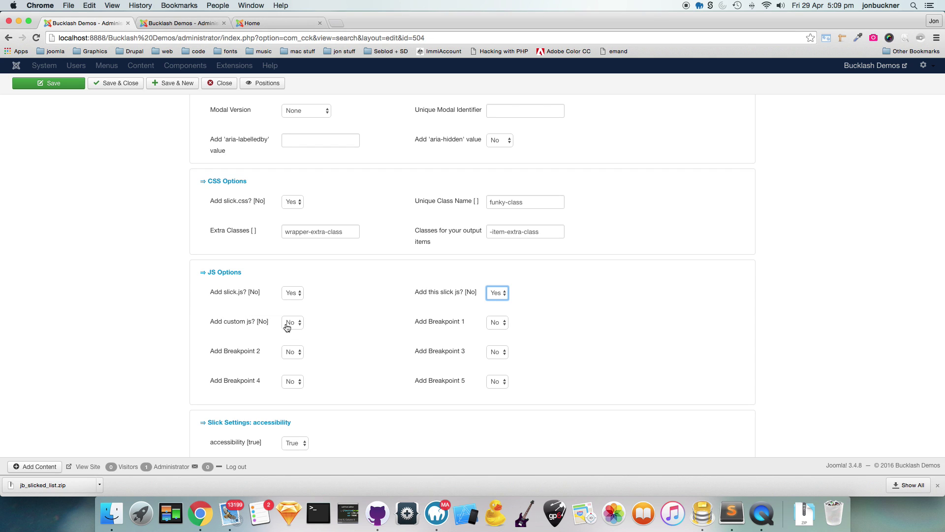
- Read the hints for the Add custom js and Add Breakpoint 1 options in the JS Options
mouse_move(262, 325)
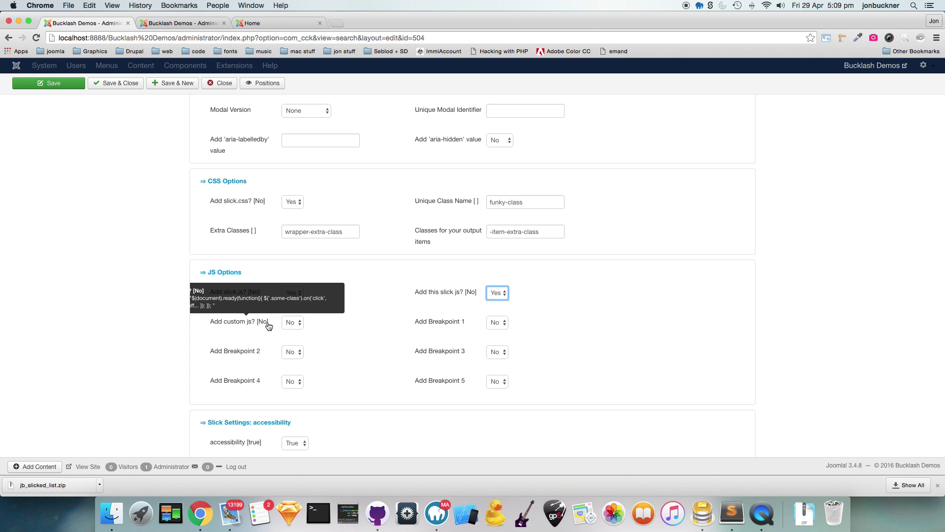
click(311, 325)
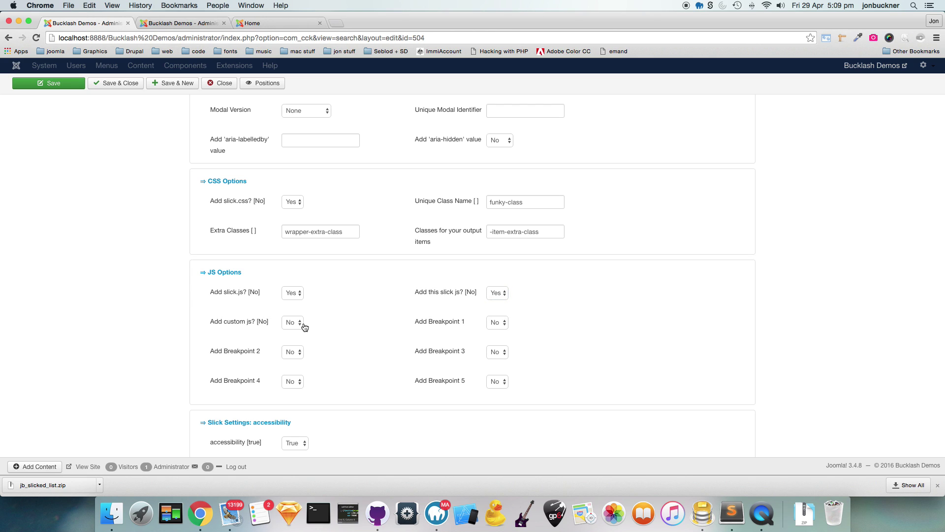
click(352, 322)
mouse_move(443, 330)
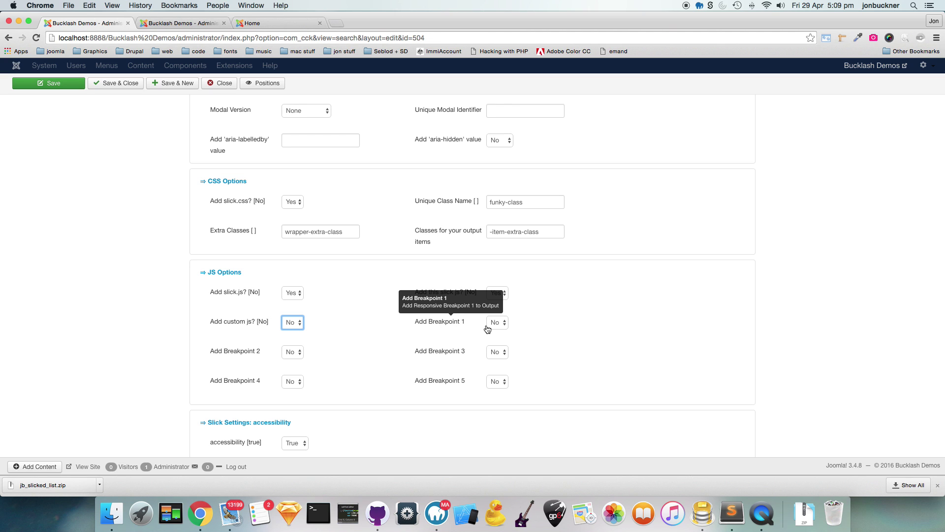
- Set the slick autoplay option to True and the autoplayspeed to 2000 ms
scroll(338, 342, down, 5)
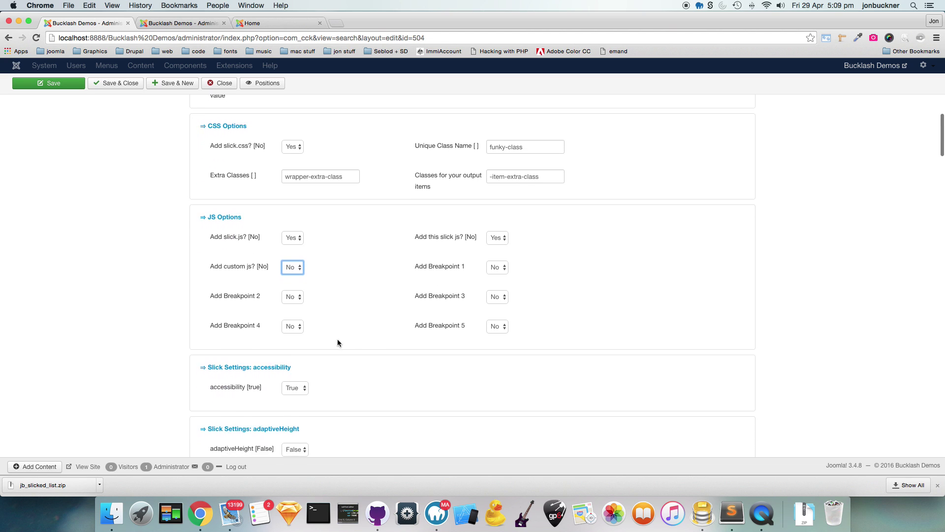
scroll(305, 330, down, 5)
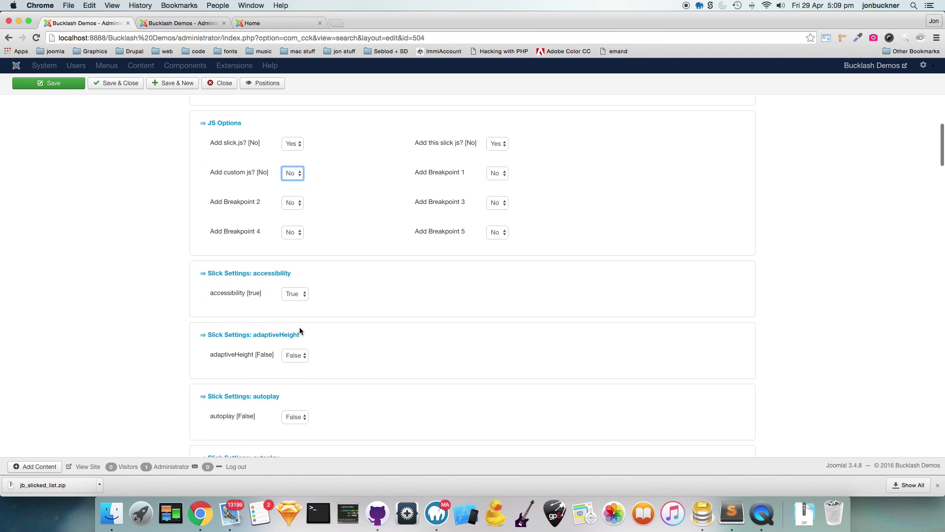
scroll(295, 325, down, 1)
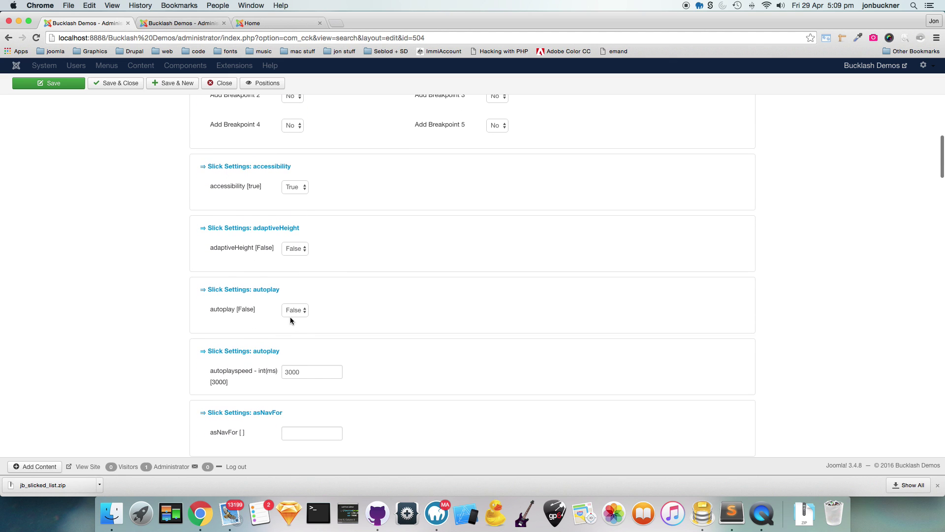
key(Escape)
scroll(314, 329, down, 4)
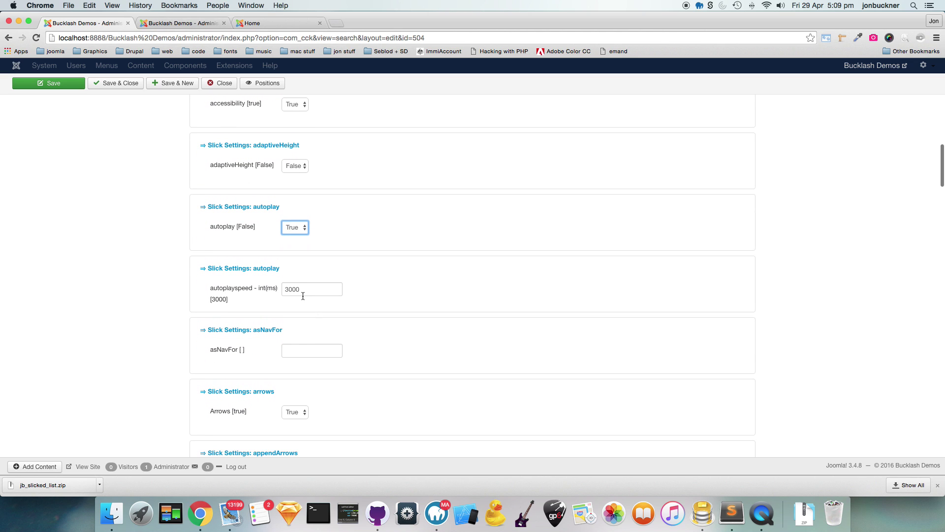
click(288, 289)
key(BackSpace)
text(2)
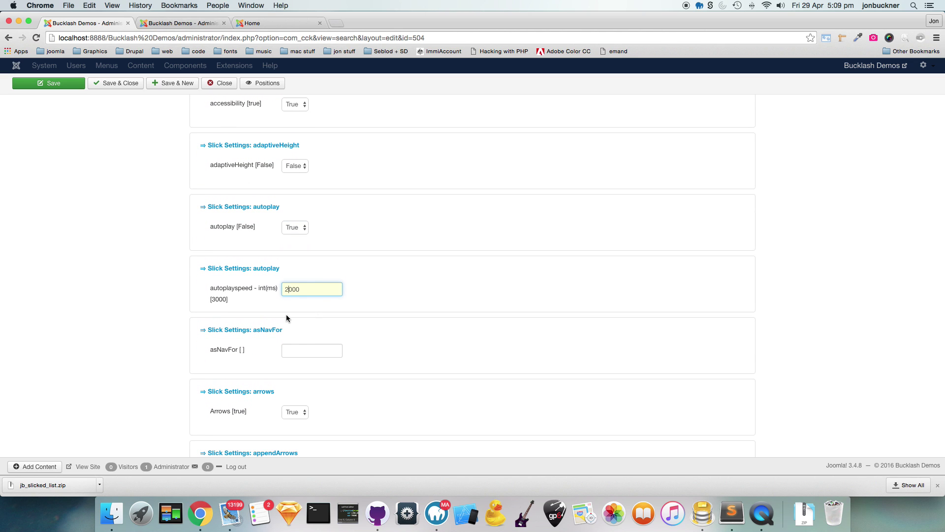
- Try $('#my-div') as the appendArrows target and undo the edit
scroll(286, 318, down, 6)
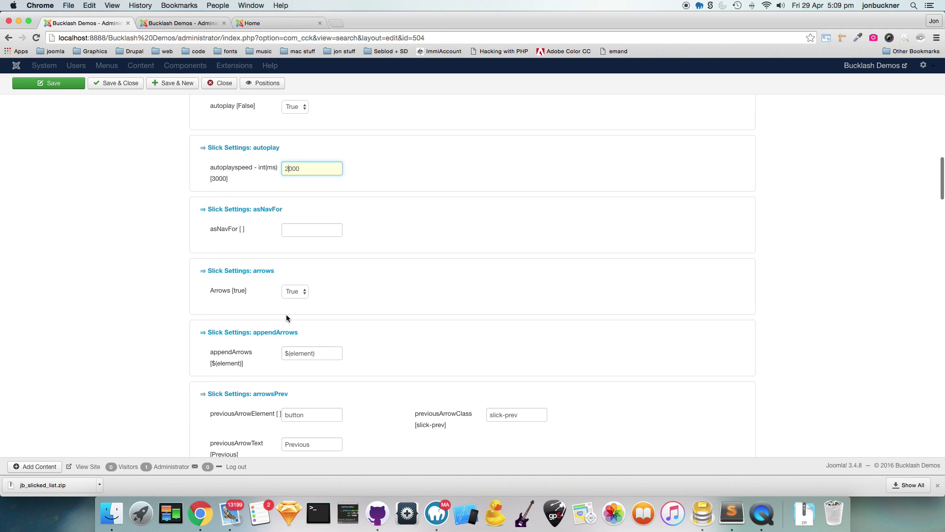
scroll(272, 326, down, 2)
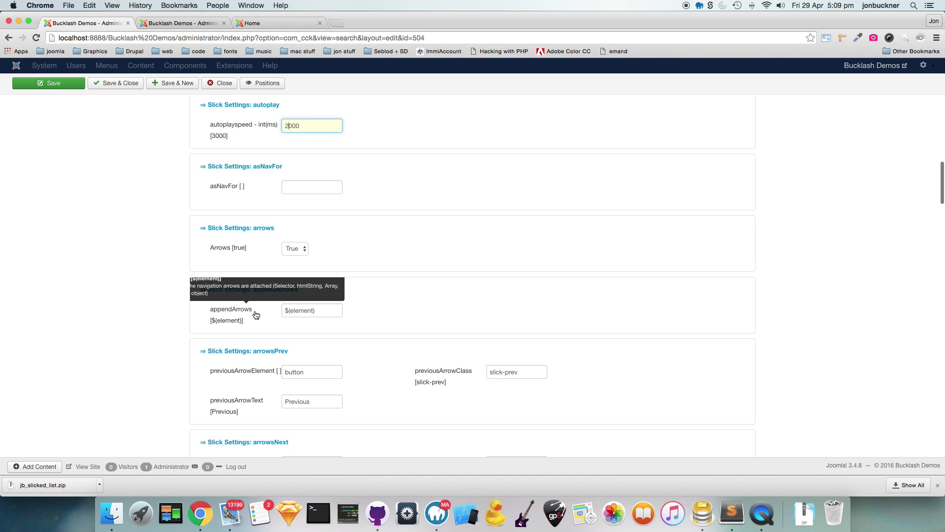
double_click(303, 310)
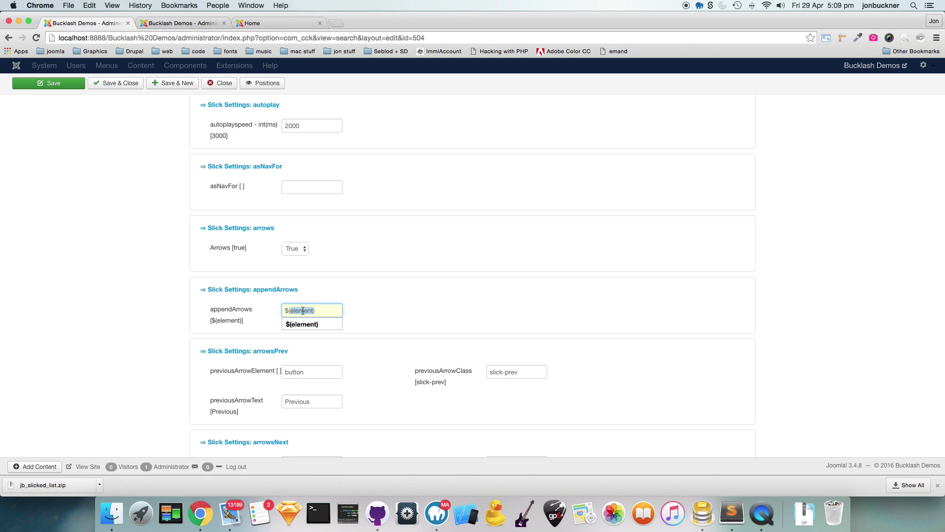
key(BackSpace)
text('#my-d)
text(i')
text(v)
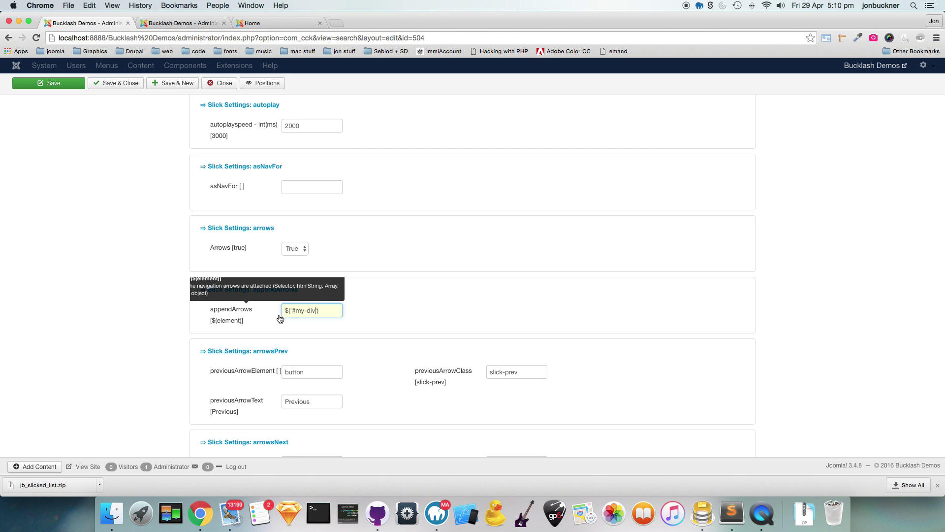
key(super+z)
key(super+z)
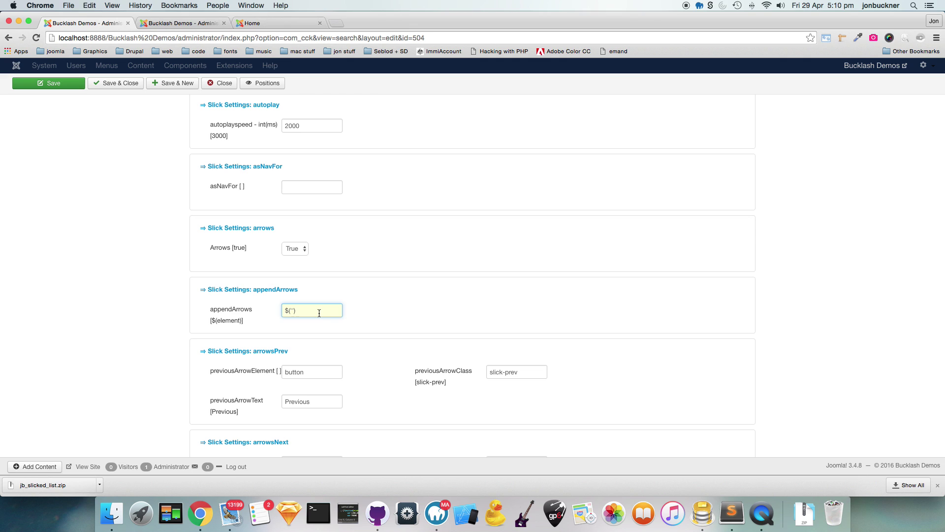
click(313, 321)
- Add btn-success after slick-prev in the previousArrowClass setting, keeping Previous as the arrow text
scroll(312, 318, down, 4)
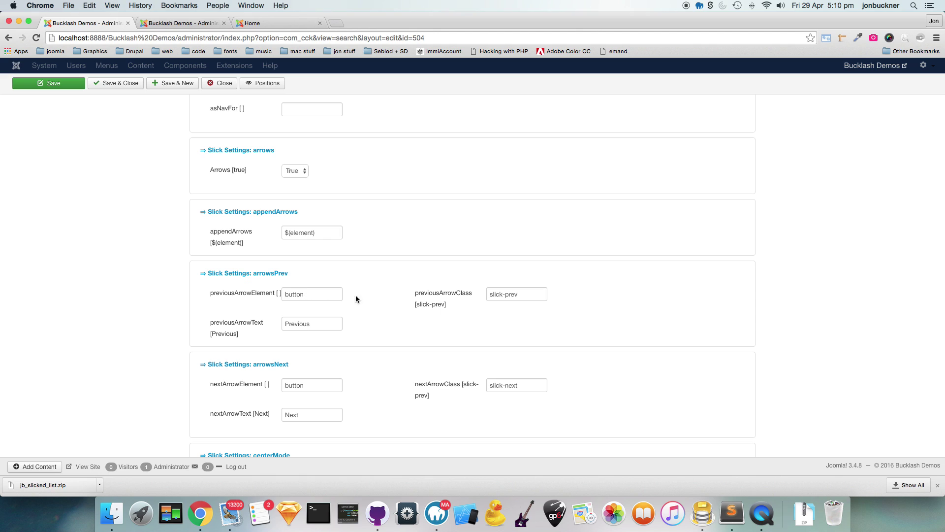
click(520, 294)
text(btn)
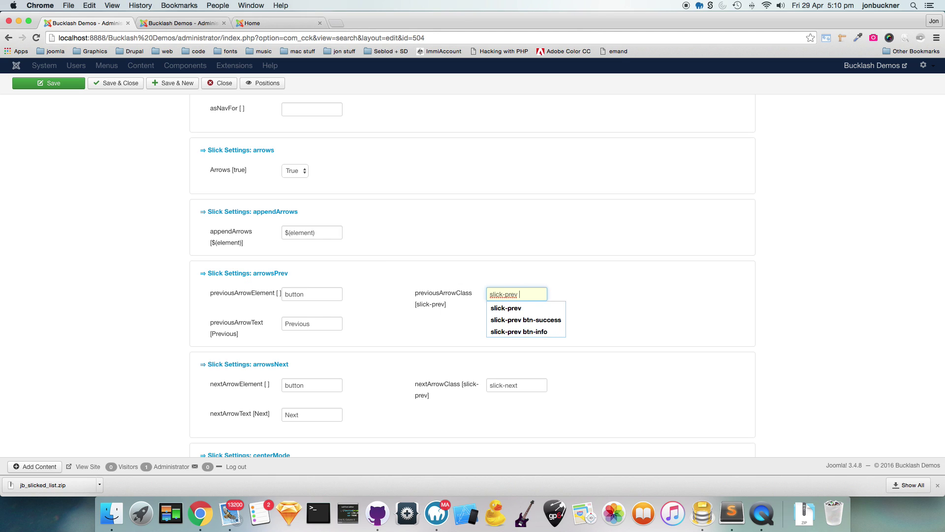
text(-)
key(Down)
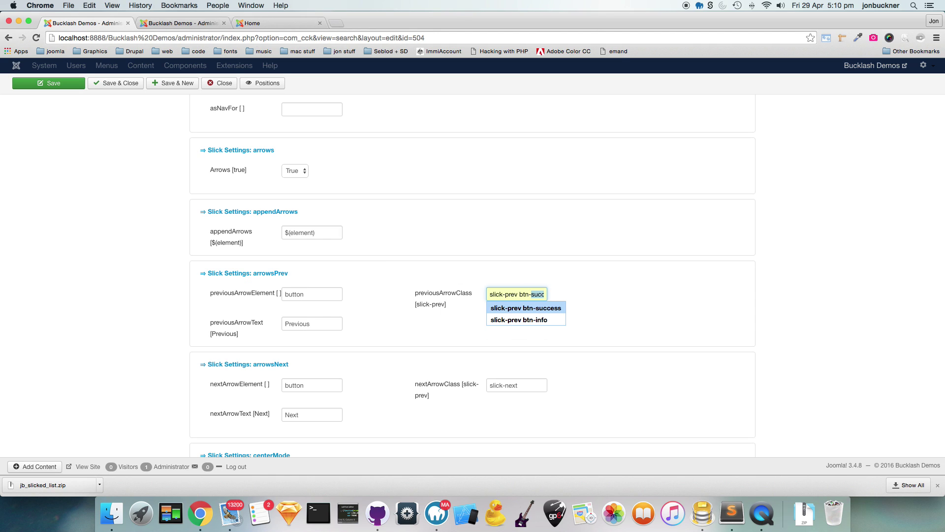
key(Tab)
scroll(345, 339, down, 1)
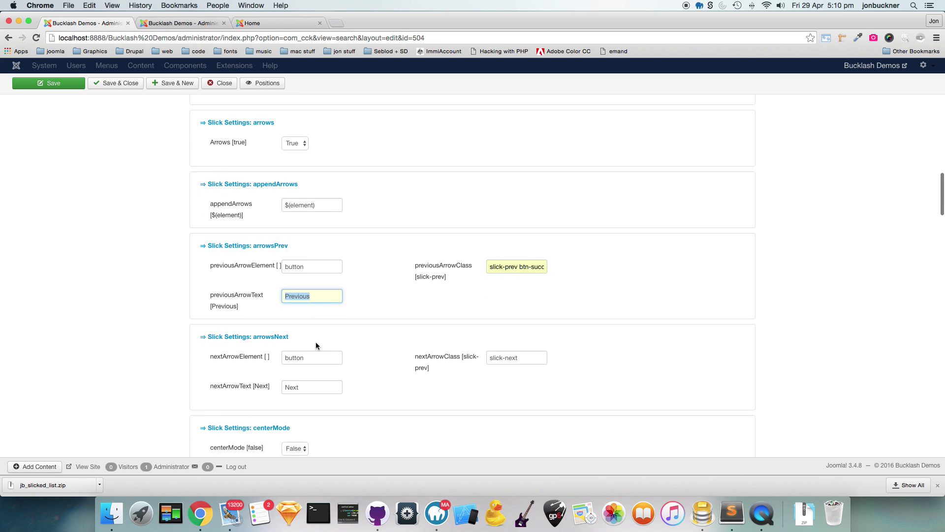
click(319, 296)
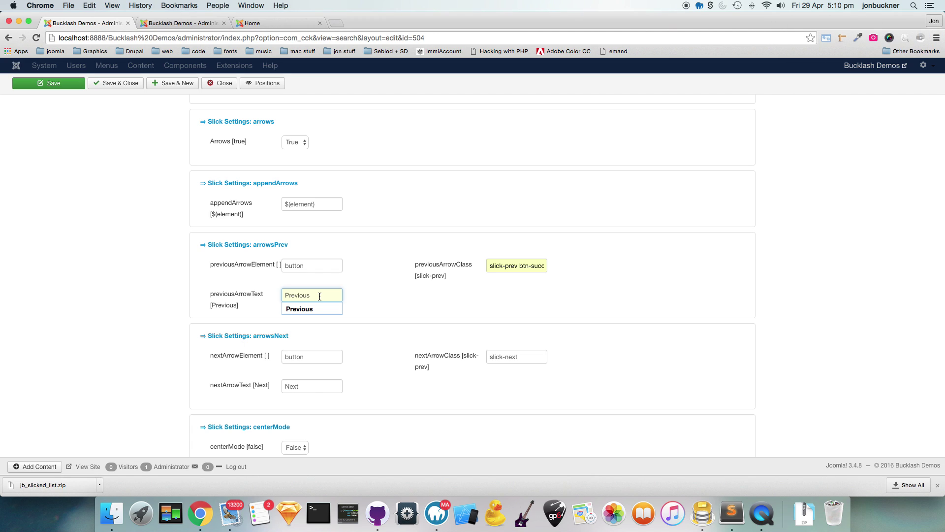
click(360, 296)
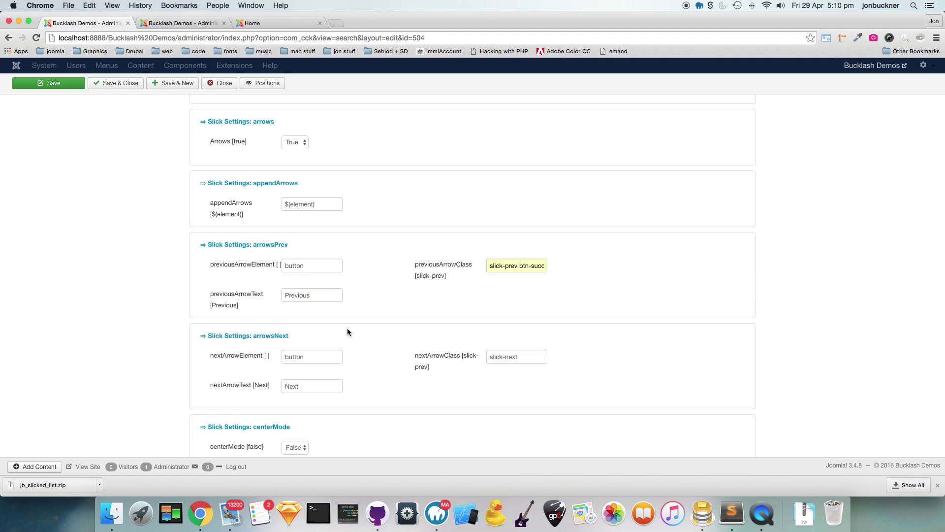
- Add btn-info after slick-next in the nextArrowClass setting
scroll(339, 335, down, 1)
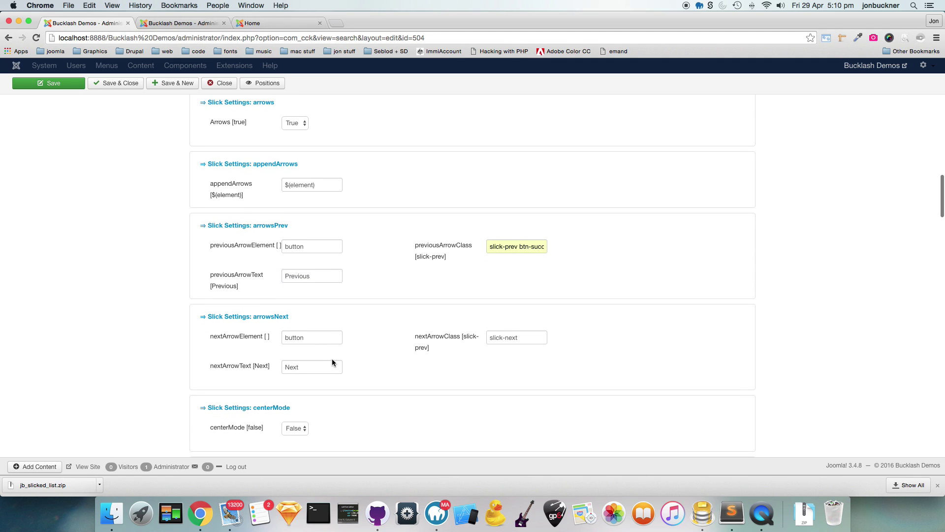
scroll(335, 355, down, 1)
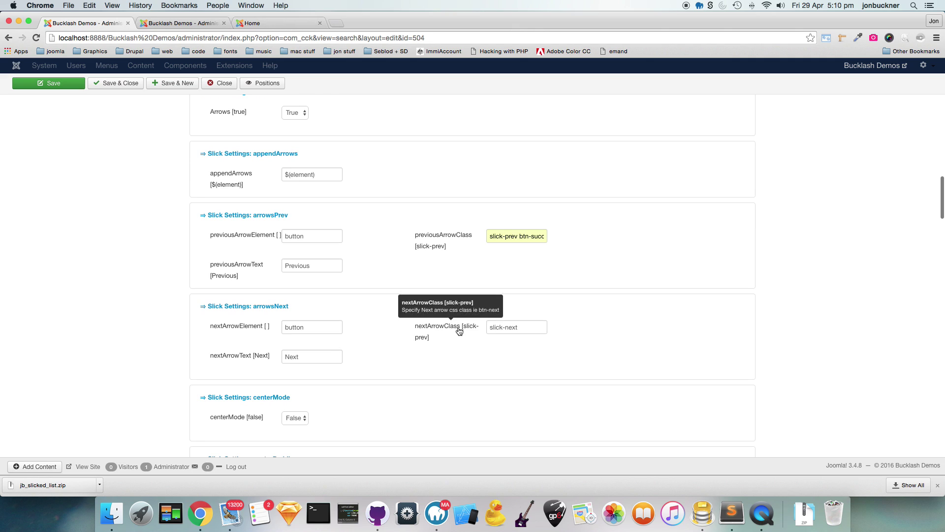
click(535, 328)
text(btn)
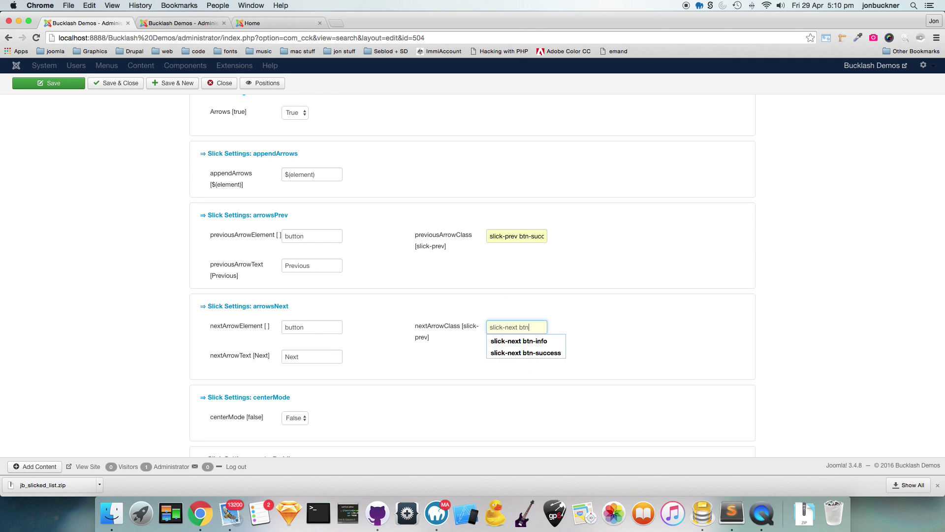
key(Down)
key(Tab)
- Set the slick dots option to True
scroll(410, 344, down, 3)
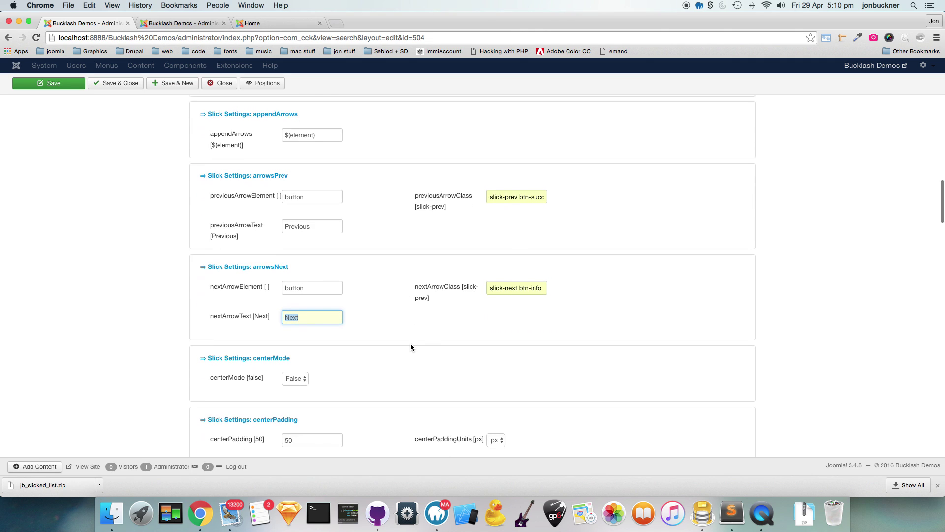
scroll(410, 344, down, 9)
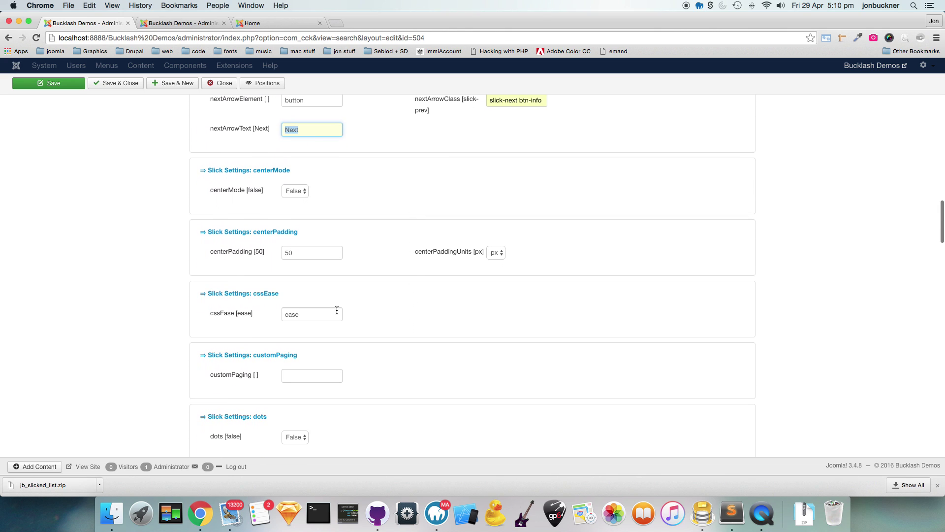
scroll(338, 310, down, 3)
click(298, 274)
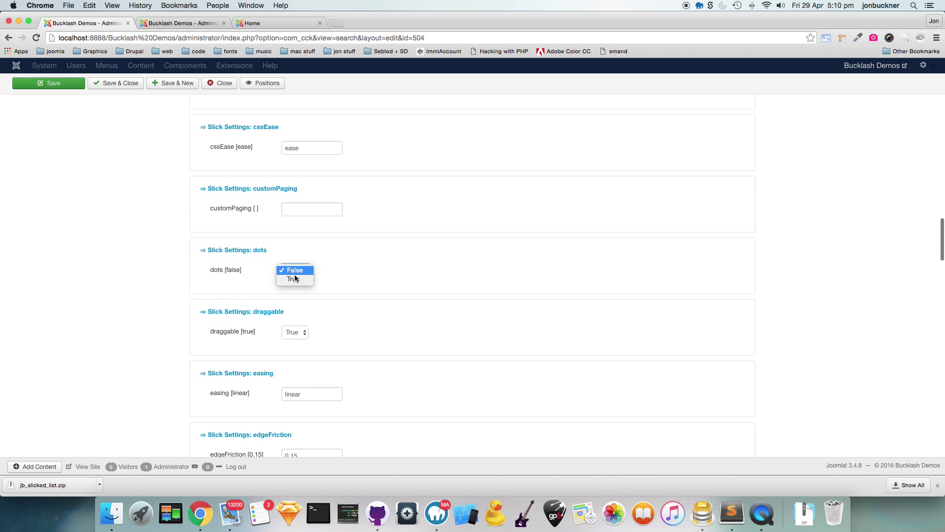
click(294, 278)
- Set the pauseOnDotsHover option to True
scroll(286, 332, down, 1)
scroll(293, 319, down, 4)
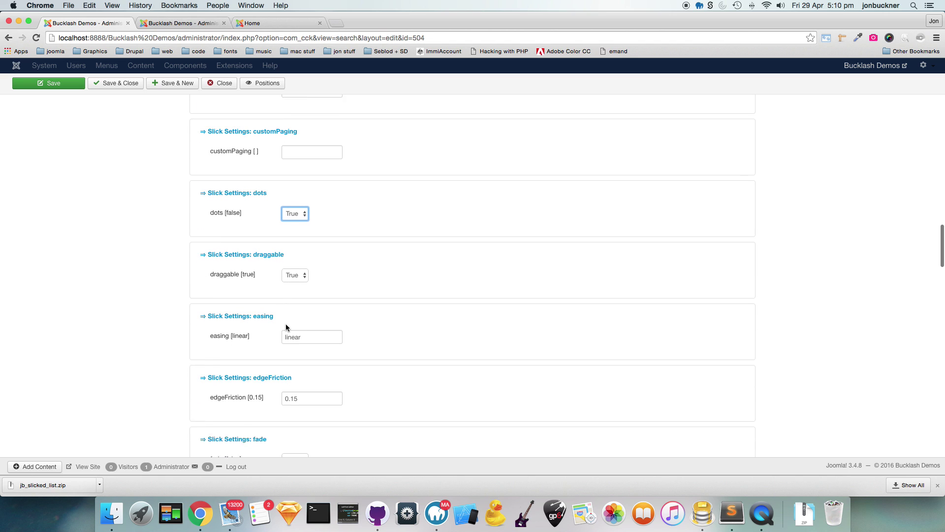
scroll(293, 324, down, 6)
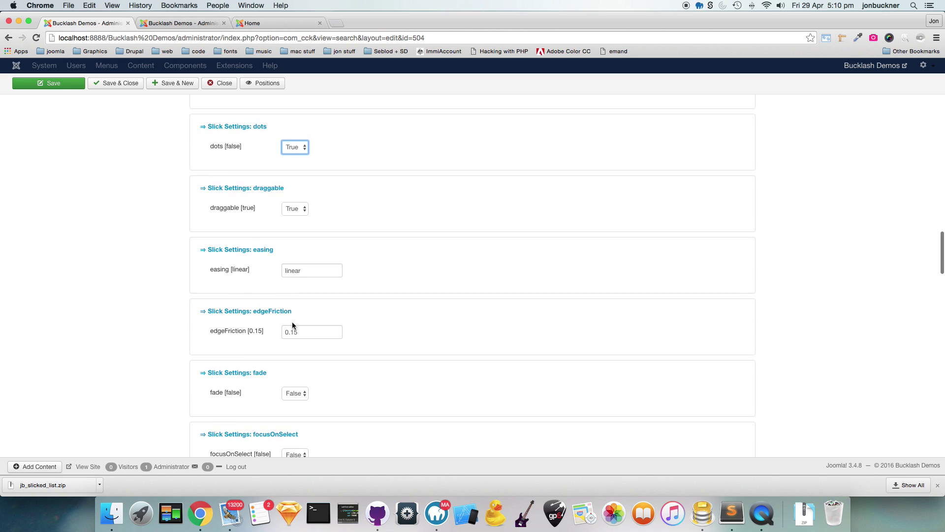
scroll(293, 325, down, 9)
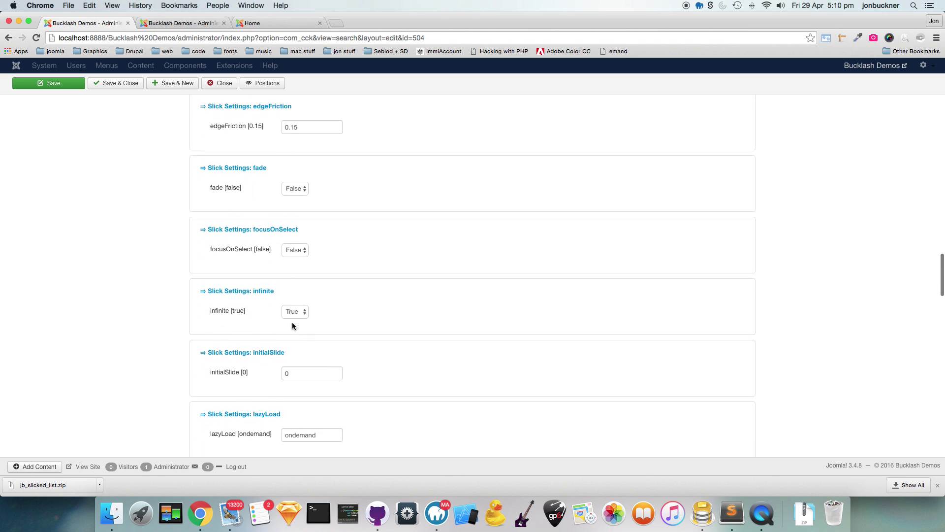
scroll(292, 325, down, 2)
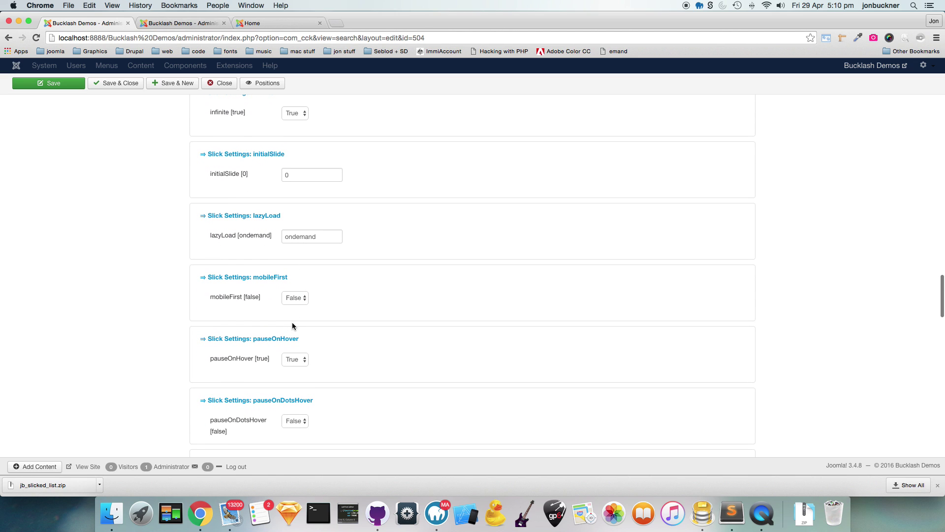
scroll(294, 329, down, 2)
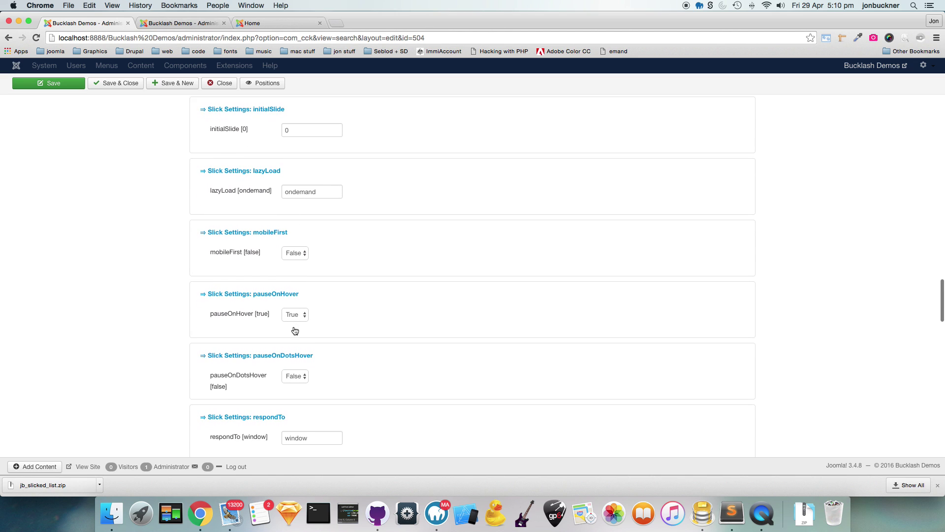
click(298, 329)
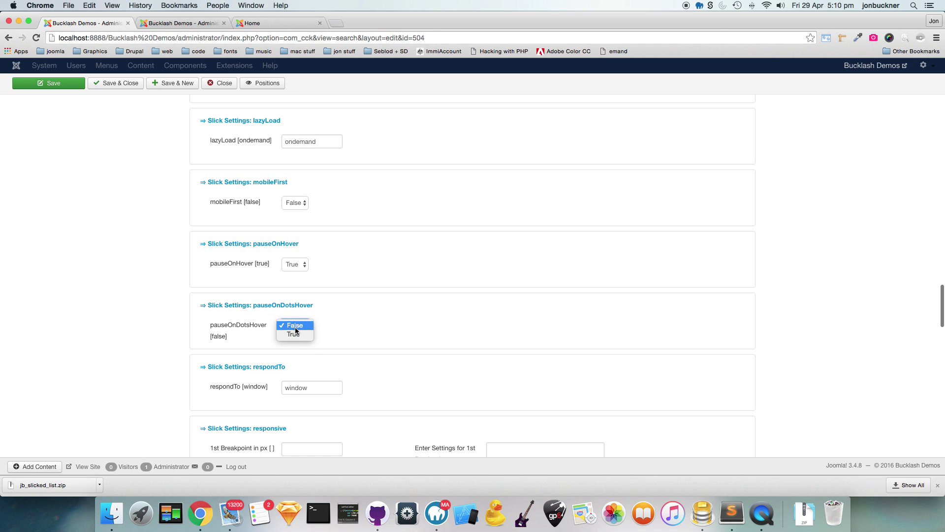
click(294, 334)
scroll(294, 333, down, 2)
scroll(294, 336, down, 1)
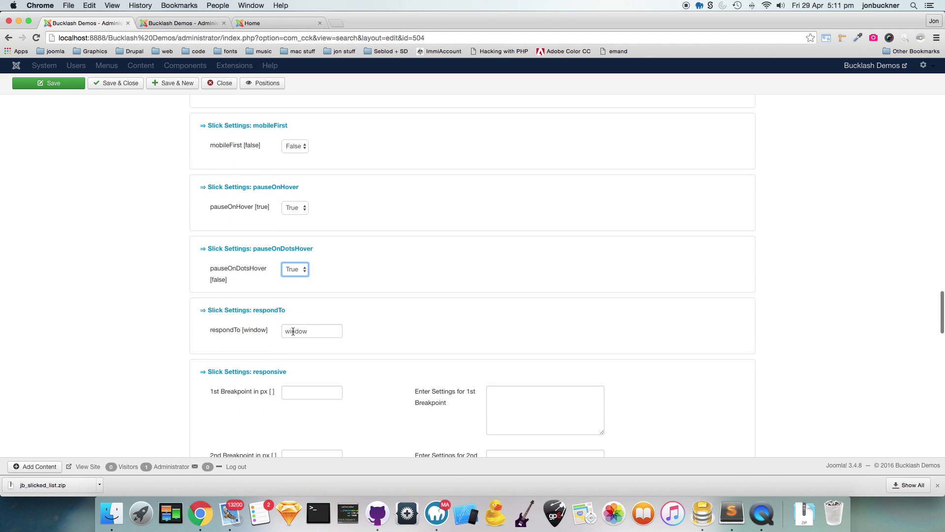
- Set the 1st Breakpoint in the slick responsive settings to 768 px
scroll(294, 331, down, 4)
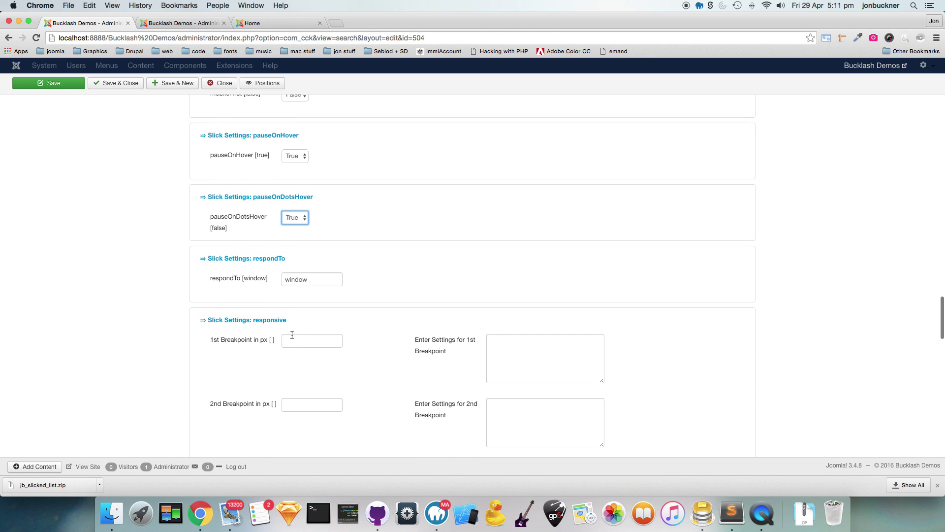
mouse_move(258, 301)
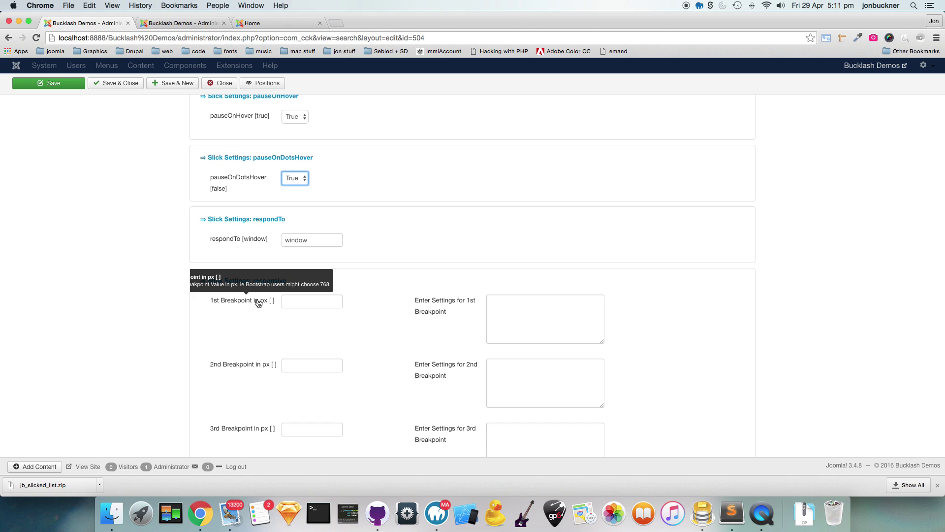
click(294, 302)
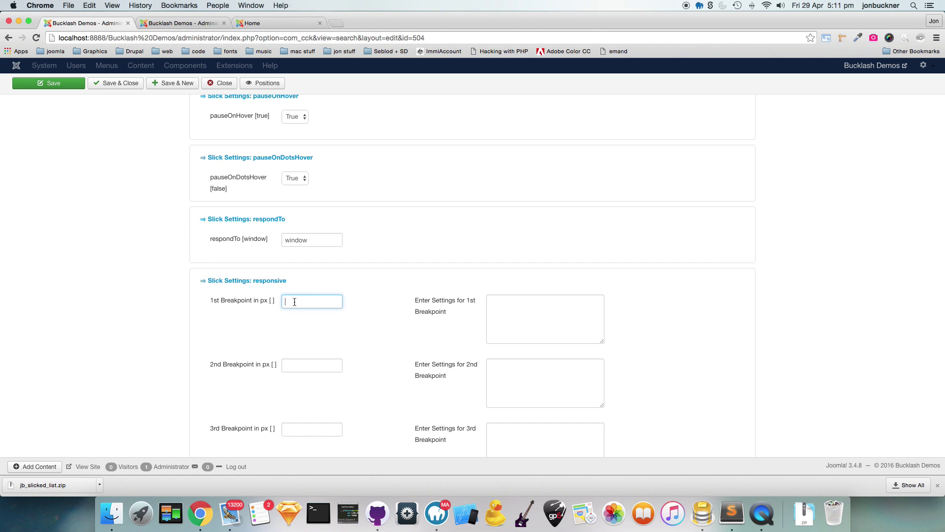
text(768)
- Enter "pauseOnHover: false," as the first setting for the 1st Breakpoint, copying the setting name from its label
click(521, 308)
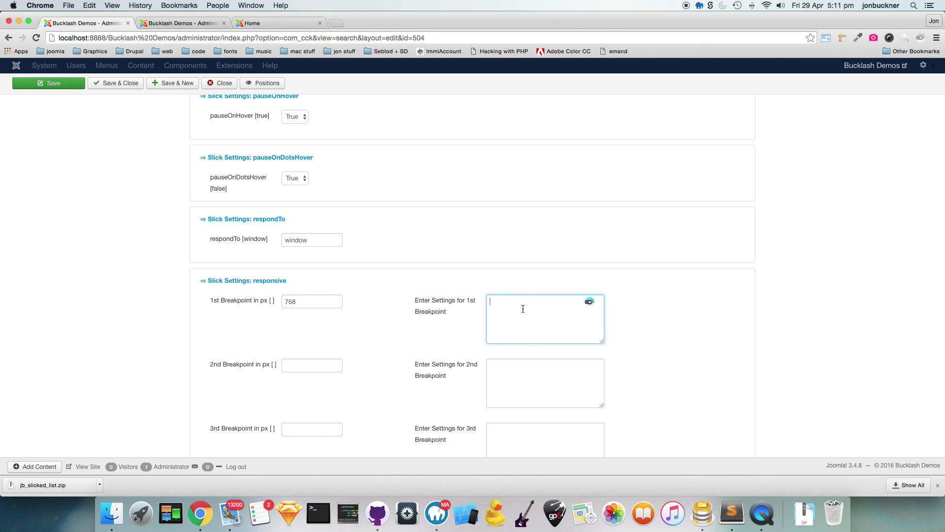
mouse_move(465, 308)
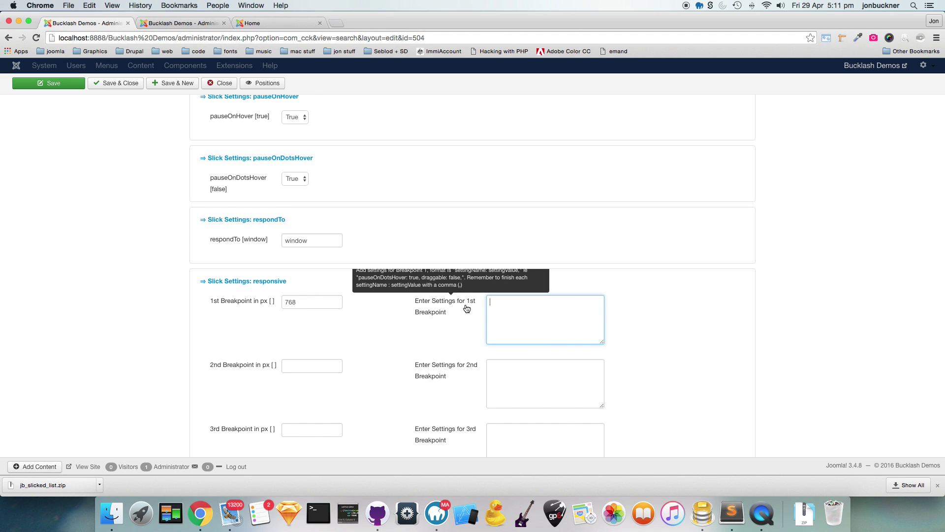
scroll(458, 309, up, 3)
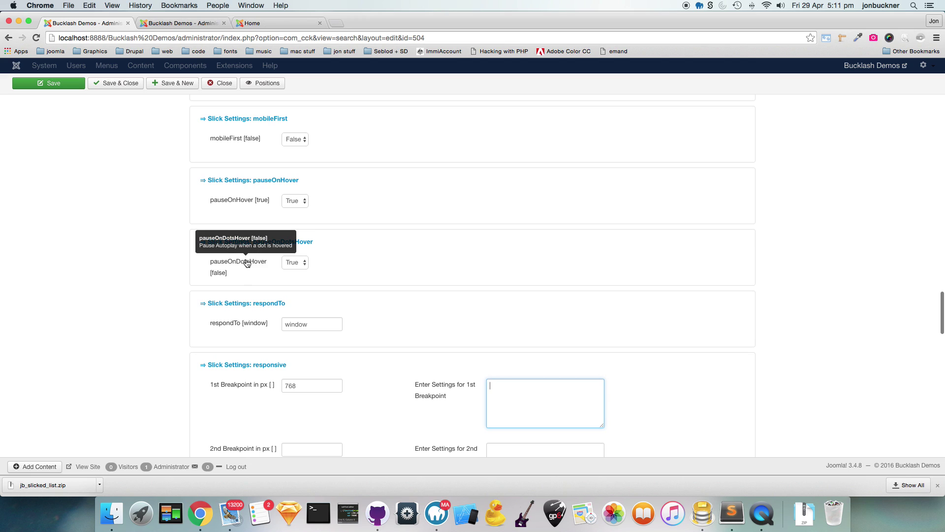
scroll(246, 261, up, 1)
double_click(227, 231)
key(cmd+c)
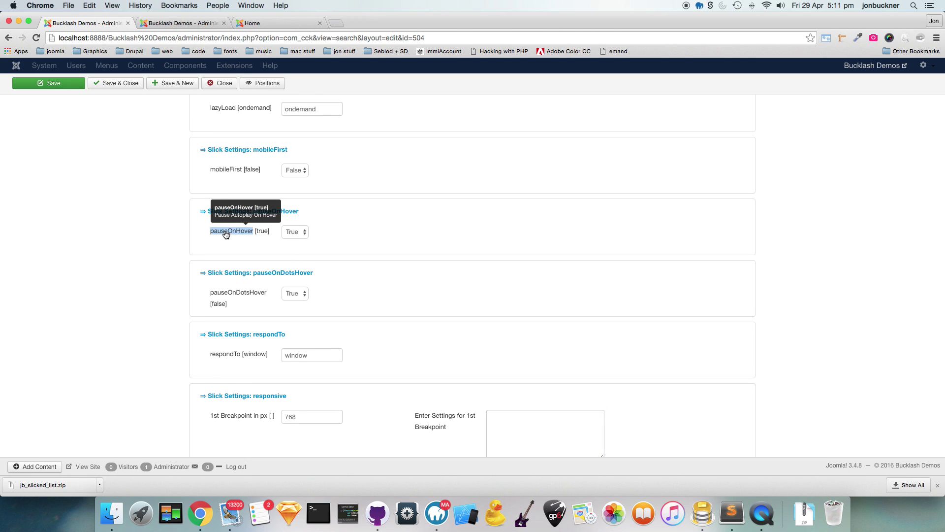
scroll(507, 386, down, 2)
click(534, 399)
key(cmd+v)
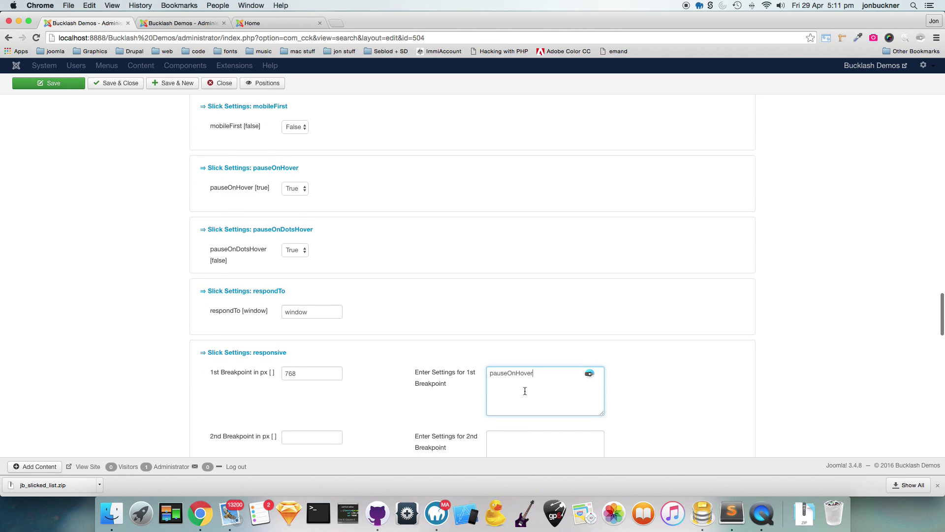
text(:)
text(false,)
- Add "draggable: false," on a new line of the 1st Breakpoint settings, copying the setting name from its label
scroll(315, 237, up, 3)
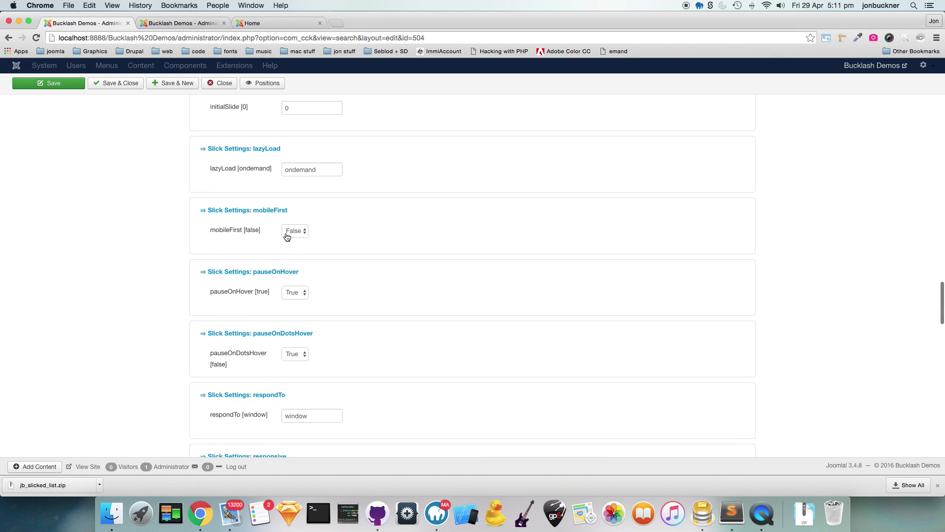
scroll(285, 237, up, 5)
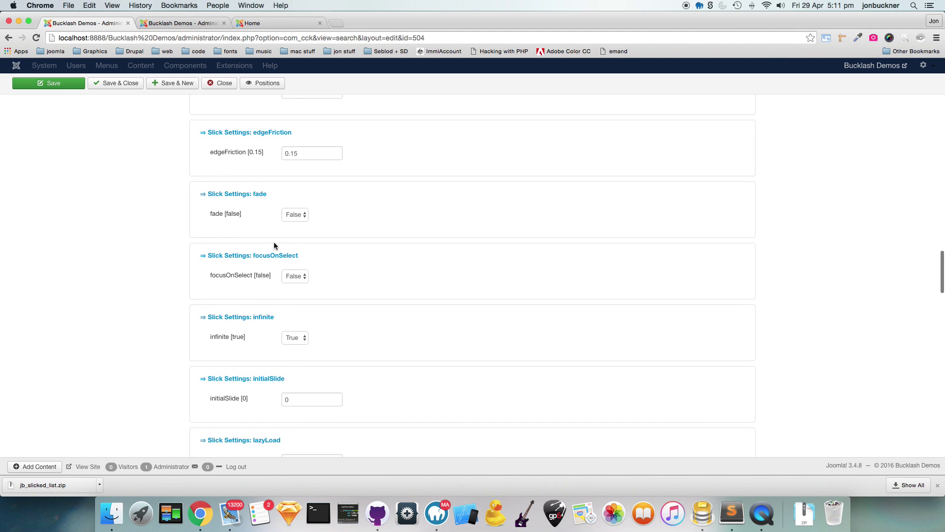
scroll(269, 245, up, 4)
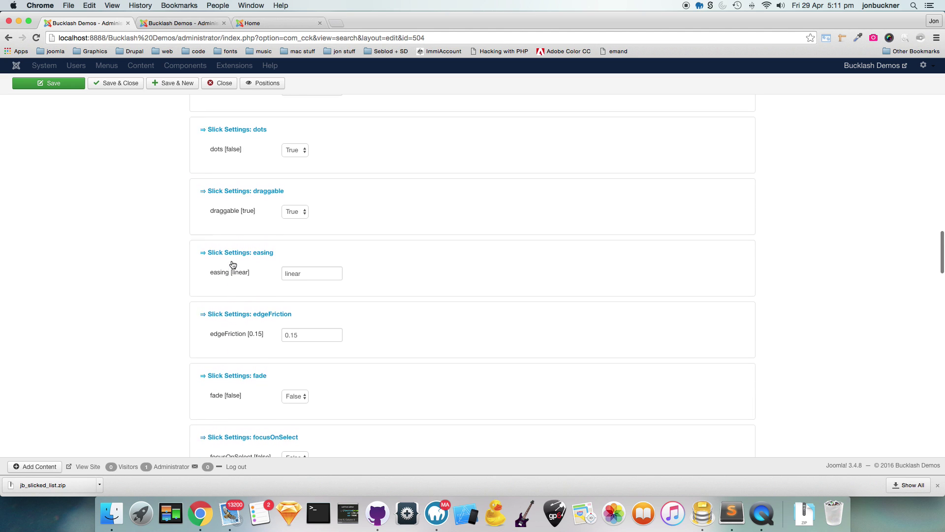
double_click(222, 265)
key(cmd+c)
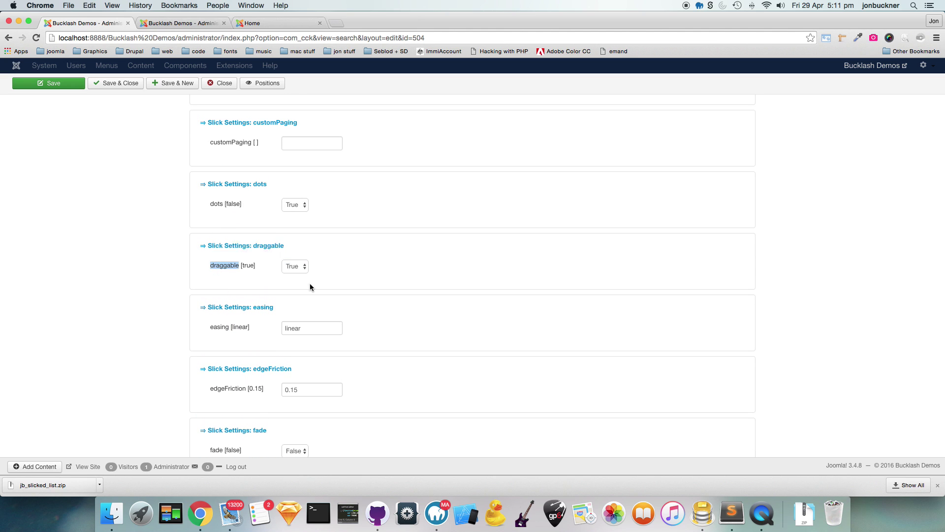
scroll(310, 284, down, 10)
click(531, 249)
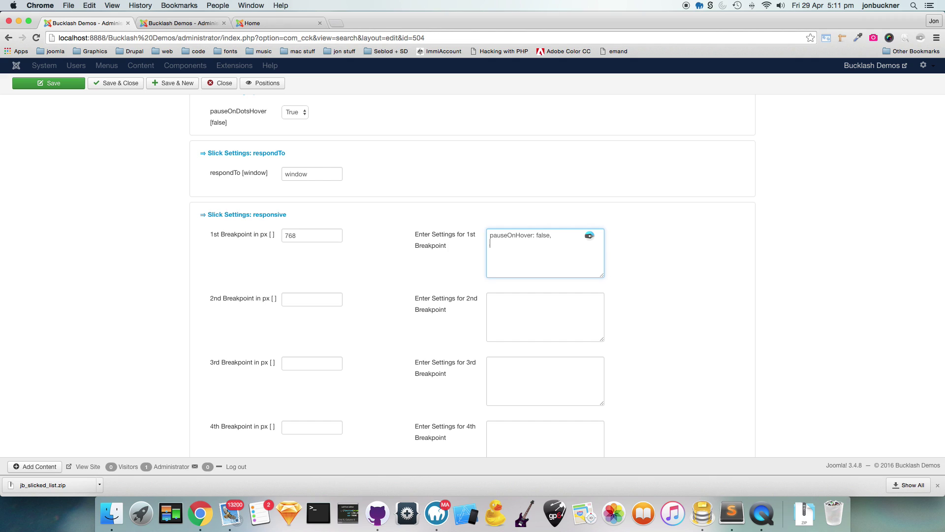
key(cmd+v)
- Add "slidesToShow: 2," on a third line of the 1st Breakpoint settings, copying the setting name from its label
scroll(438, 261, down, 6)
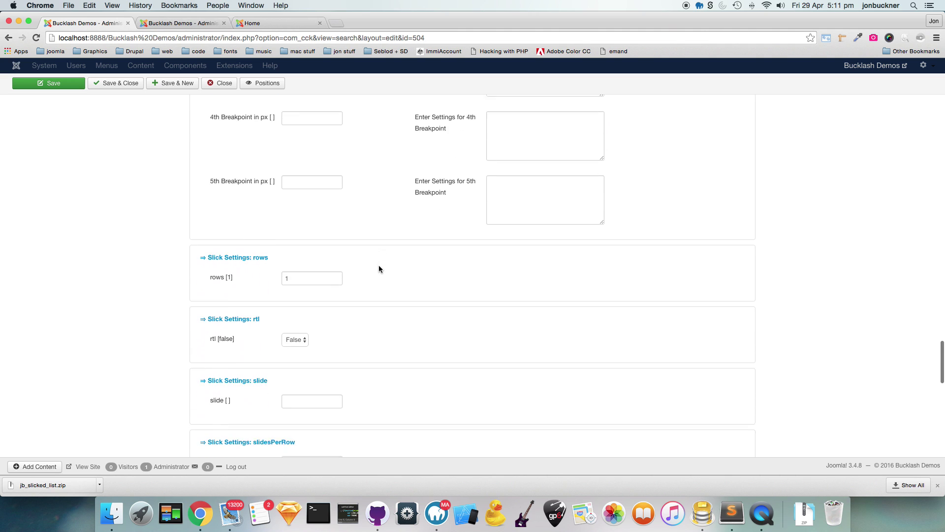
scroll(380, 265, down, 5)
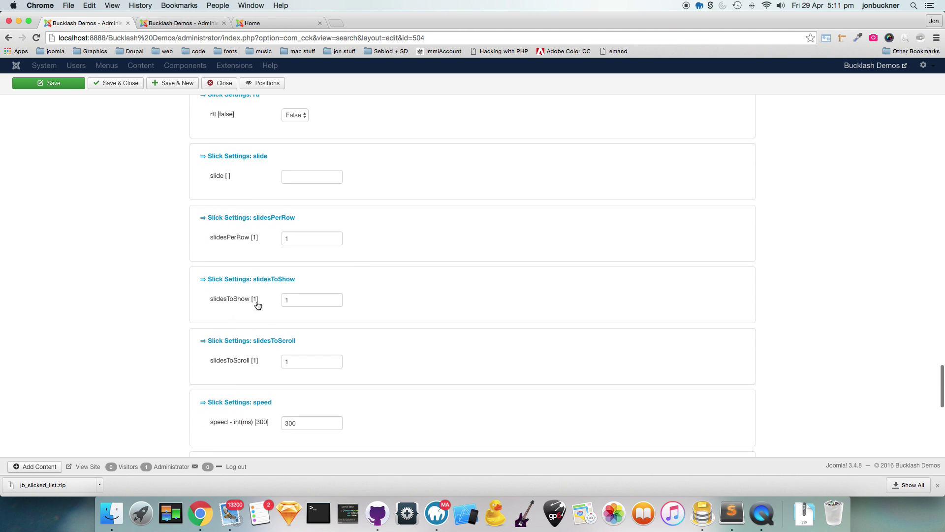
double_click(242, 302)
key(super+c)
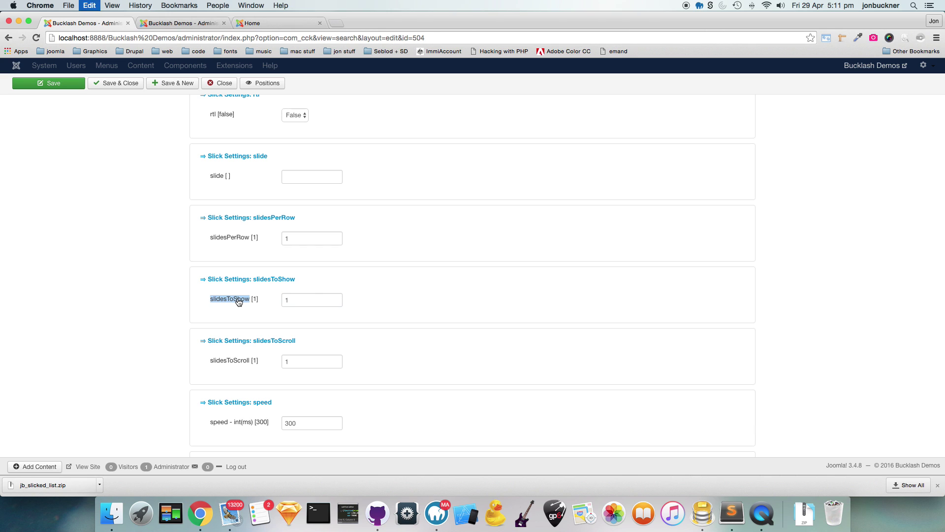
scroll(314, 299, up, 1)
scroll(314, 300, up, 10)
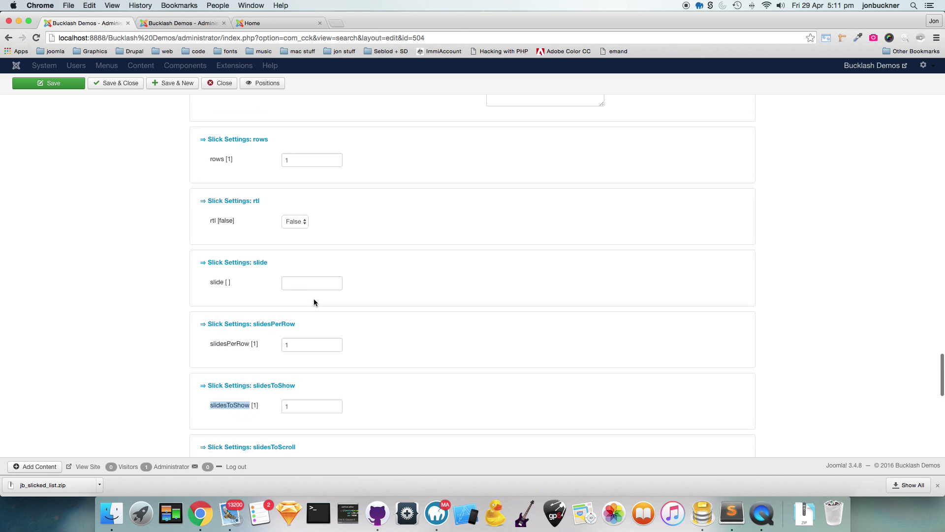
scroll(314, 299, up, 3)
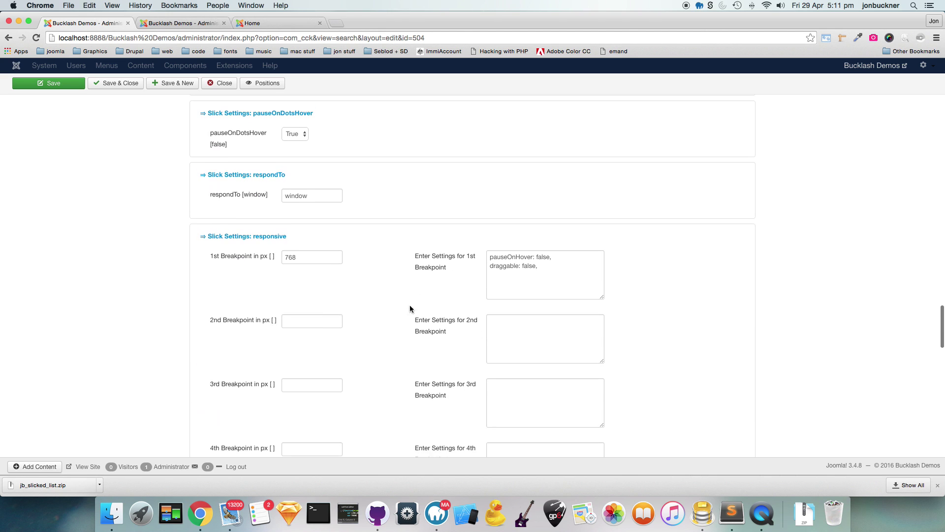
click(501, 277)
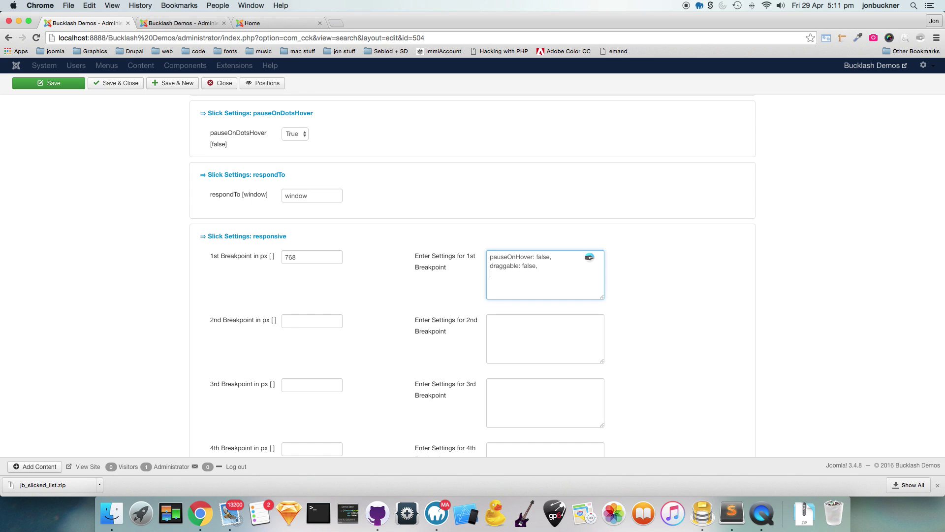
key(super+v)
- Set the slick mobileFirst option to True
scroll(318, 278, up, 6)
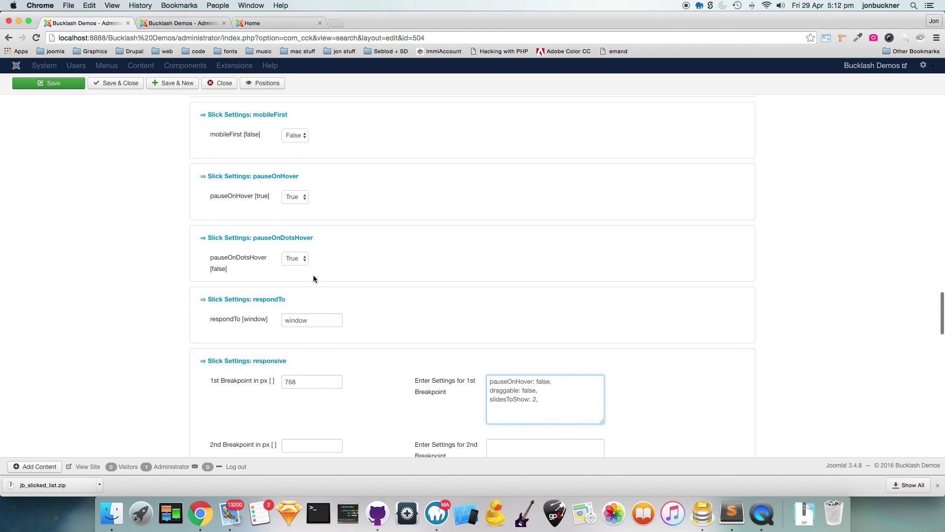
scroll(313, 274, up, 4)
mouse_move(233, 225)
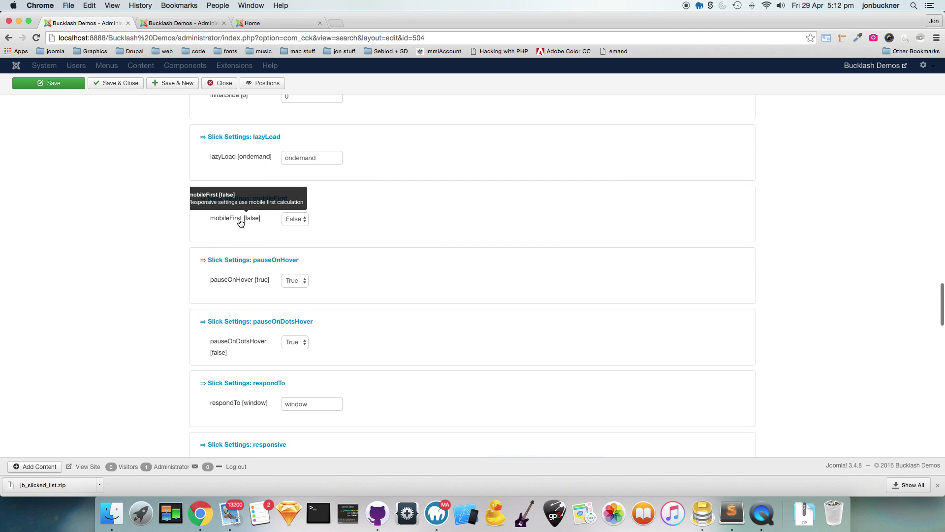
click(291, 219)
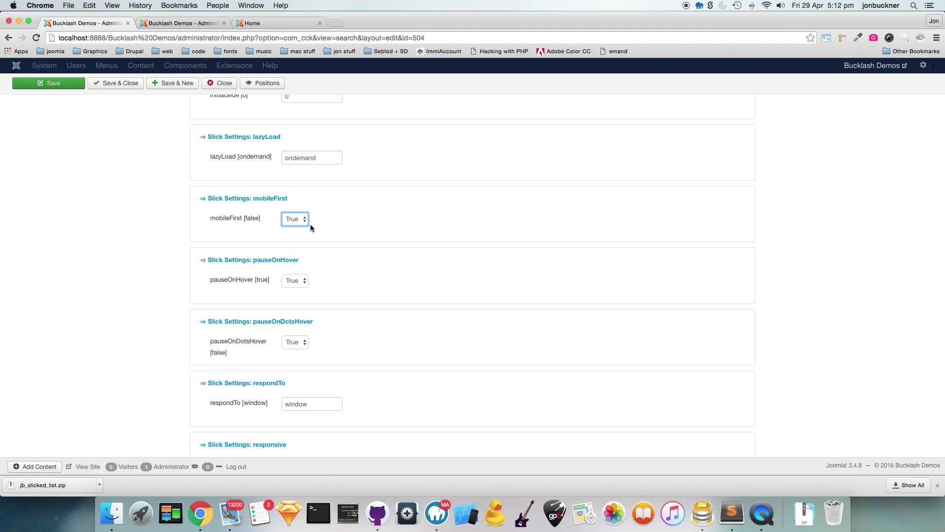
- Set Add Breakpoint 1 to Yes in the JS Options
scroll(311, 228, down, 11)
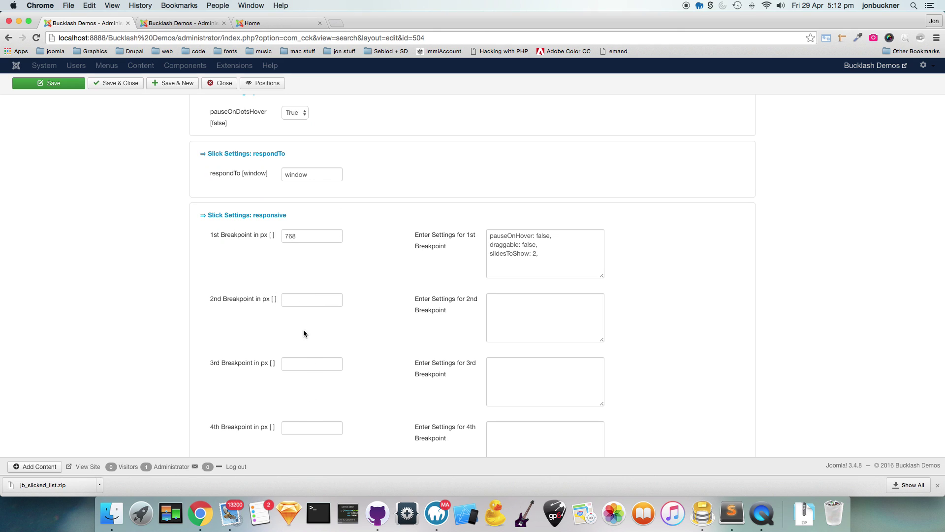
scroll(291, 336, up, 20)
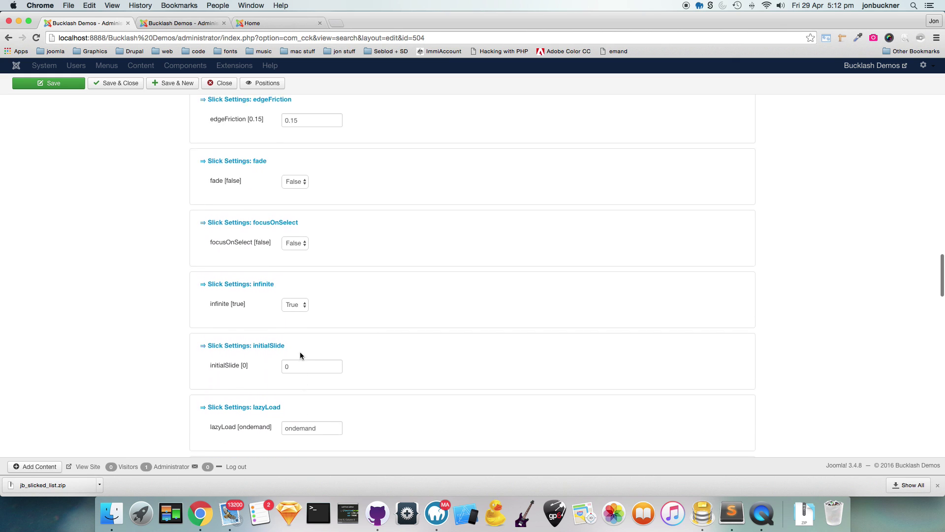
scroll(300, 355, up, 20)
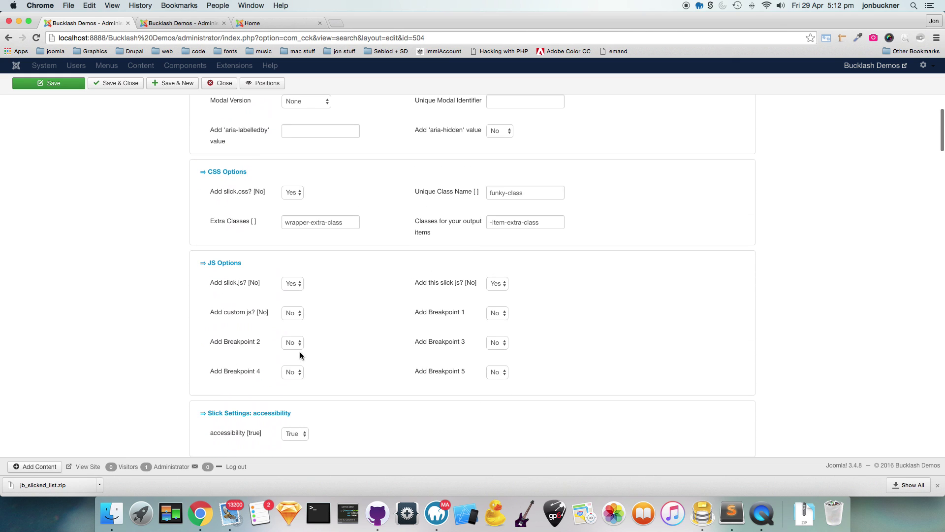
click(497, 313)
click(496, 322)
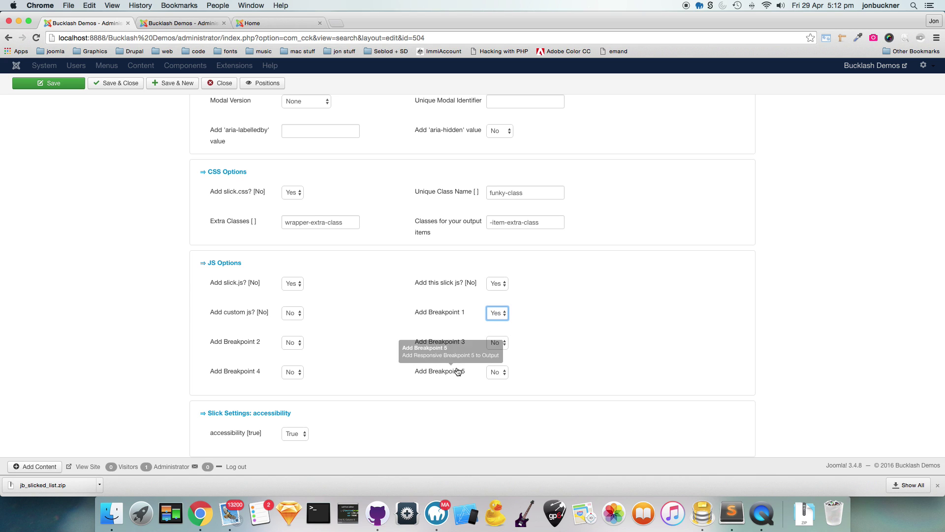
- Remove the leading hyphen from the class for the output items in the CSS Options, leaving item-extra-class
scroll(375, 326, up, 2)
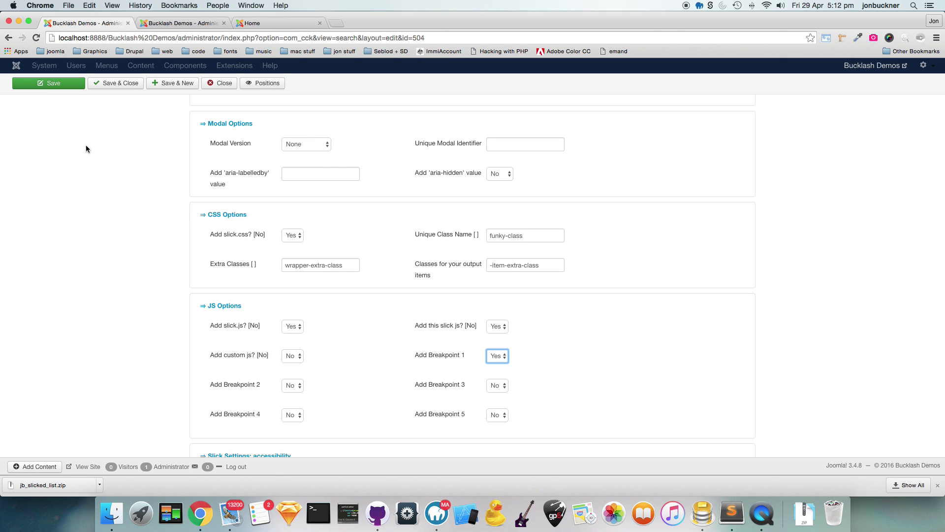
scroll(111, 160, up, 4)
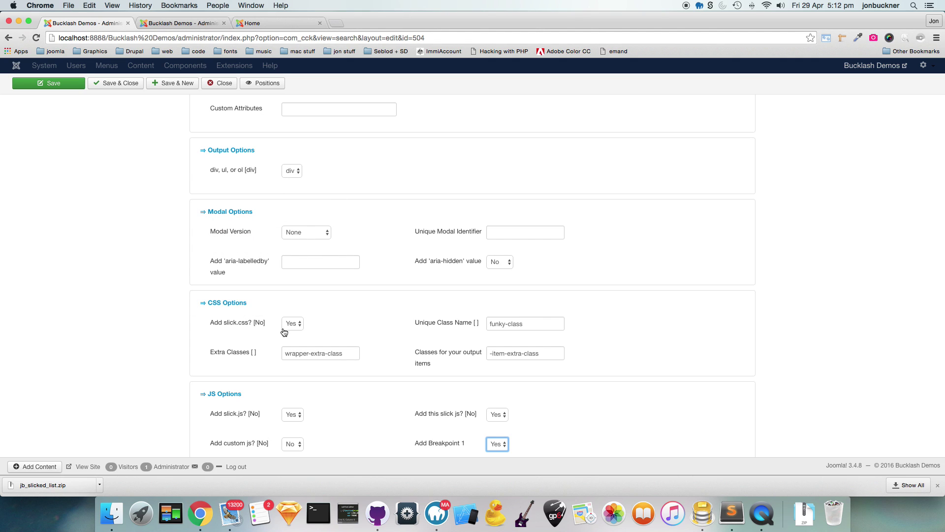
scroll(290, 329, down, 2)
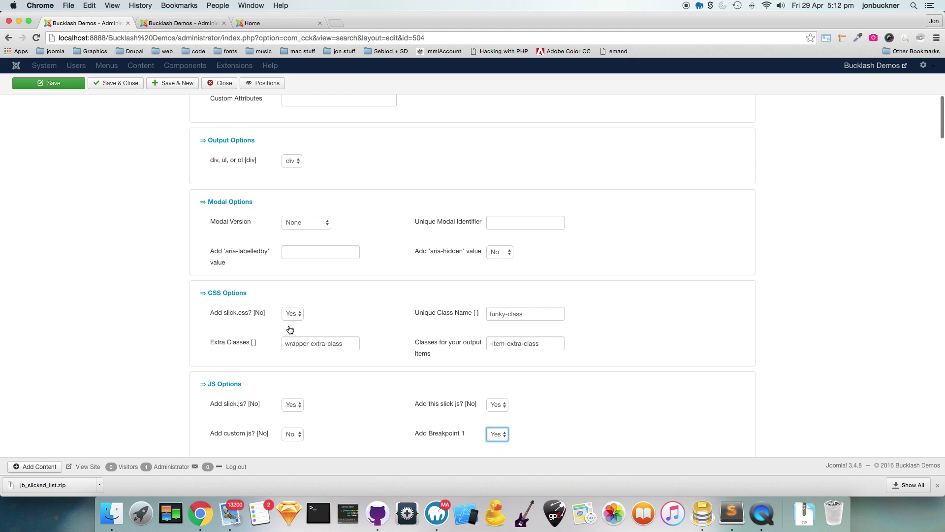
click(268, 403)
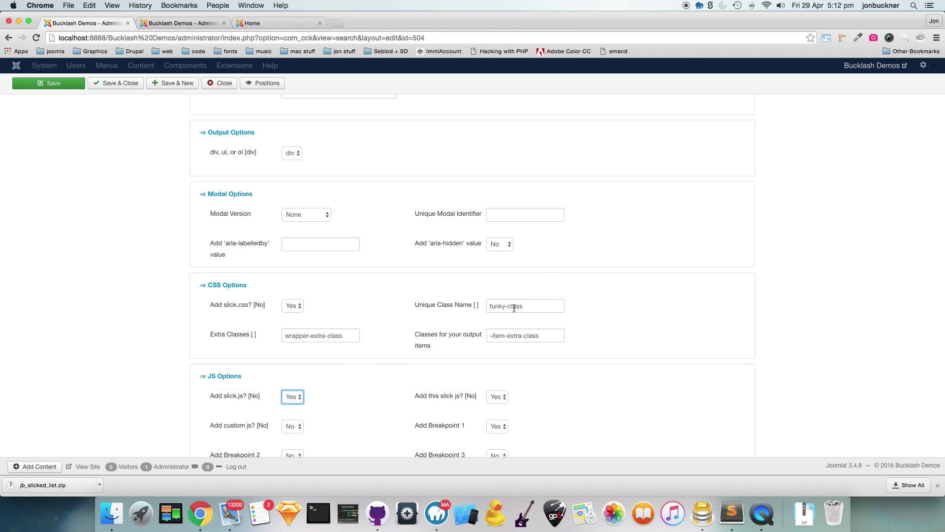
click(489, 335)
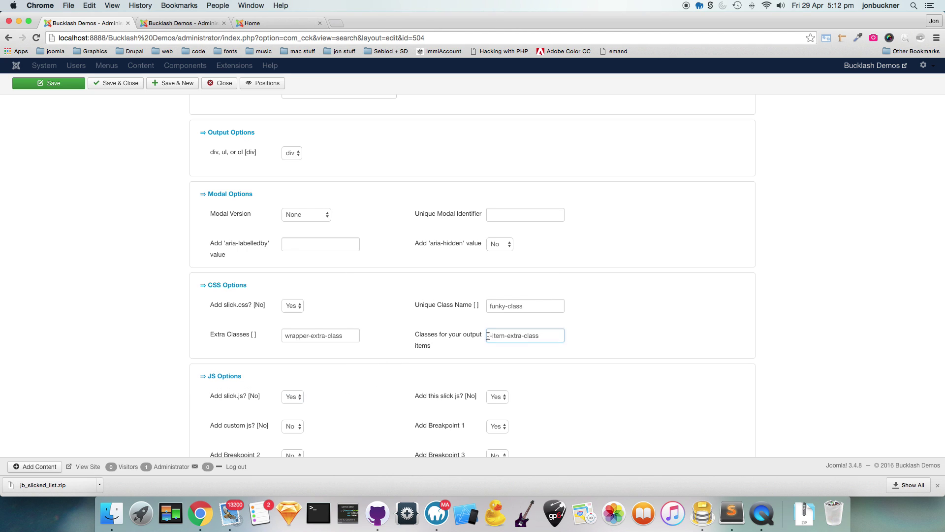
key(BackSpace)
mouse_move(236, 337)
- Save the JB Slicked List search type and reload the site's Home page
scroll(362, 311, up, 10)
click(42, 108)
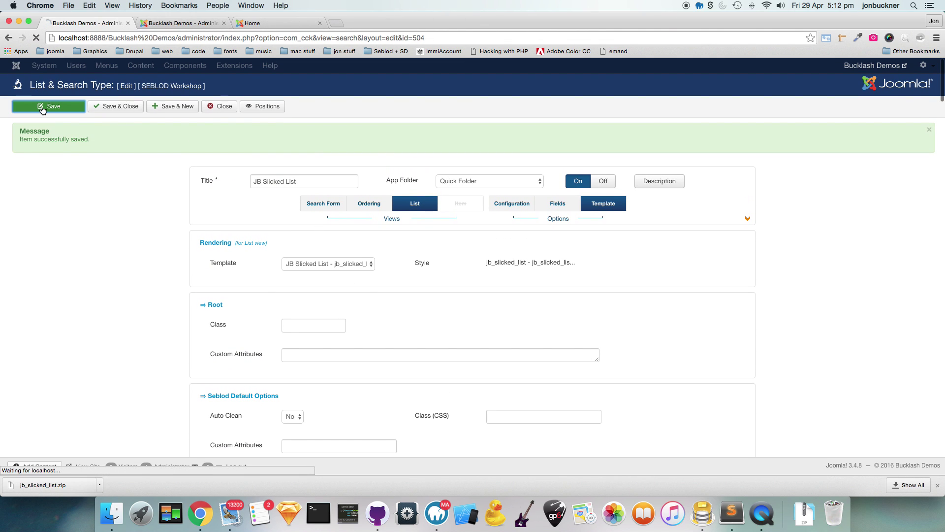
click(283, 26)
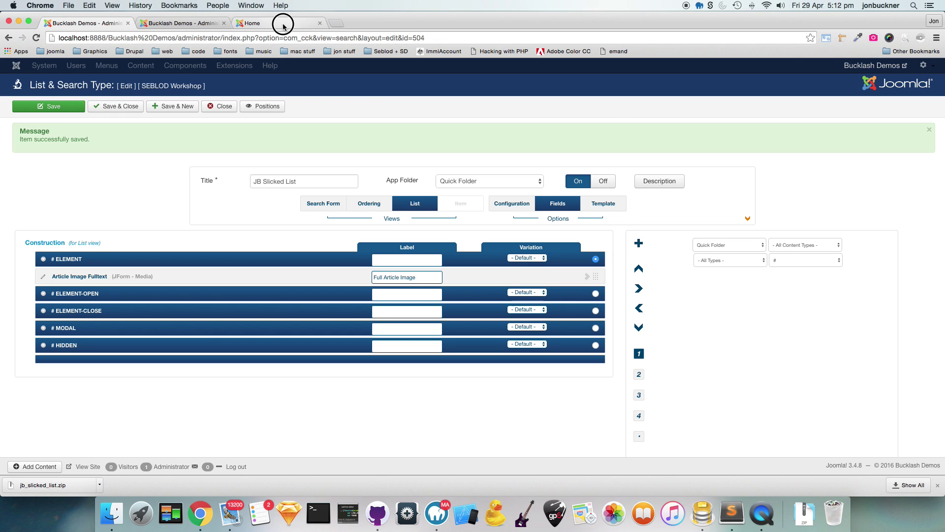
click(38, 39)
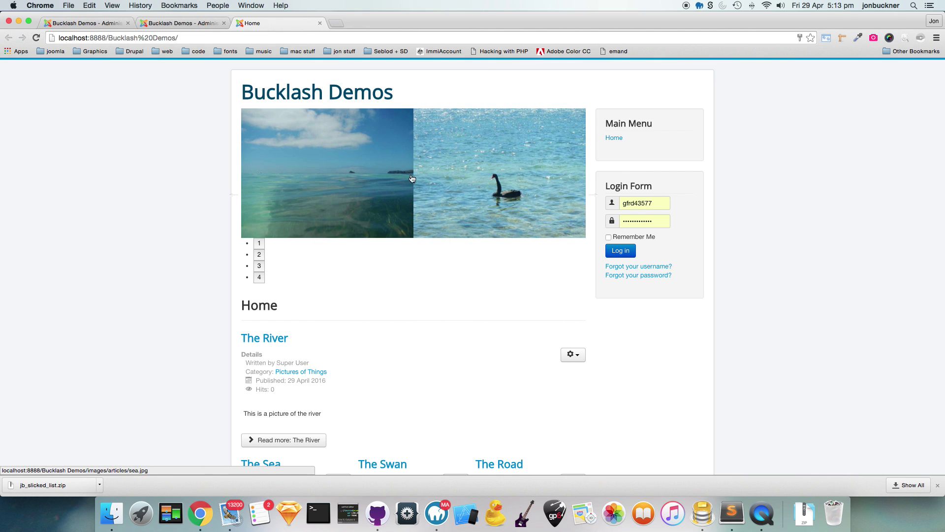
- Try swiping the carousel images on the Home page at full window width to test the breakpoint settings
click(430, 175)
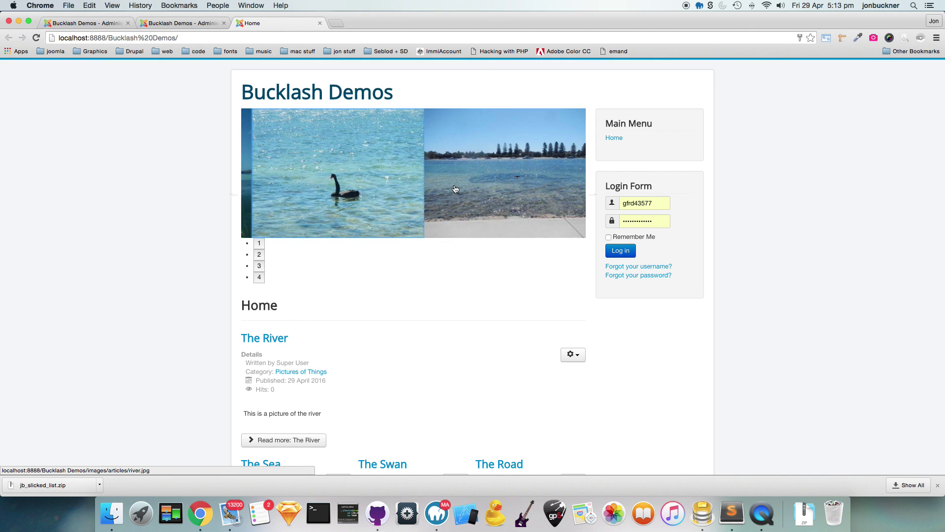
click(344, 170)
click(322, 172)
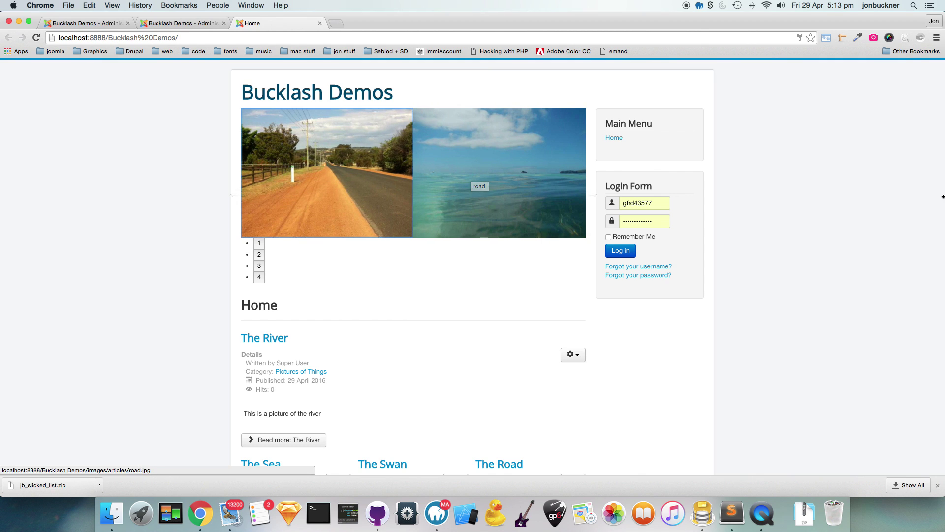
- Narrow the browser window to phone width, test swiping the carousel there, and widen the window again
drag(943, 195, 295, 183)
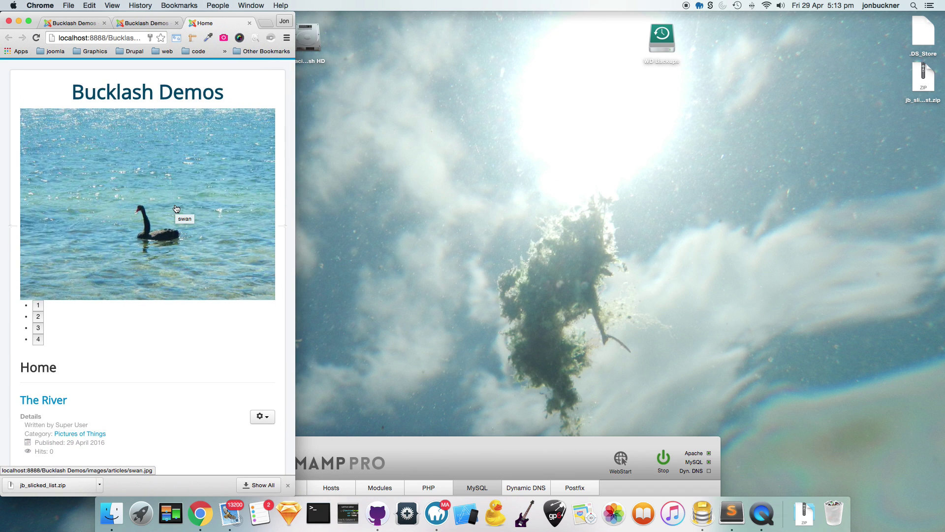
drag(190, 202, 99, 203)
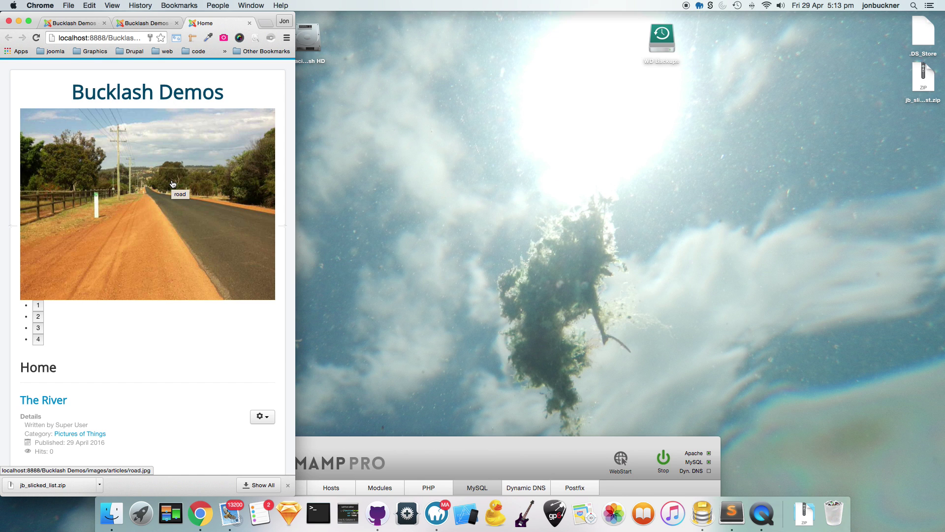
drag(295, 211, 880, 236)
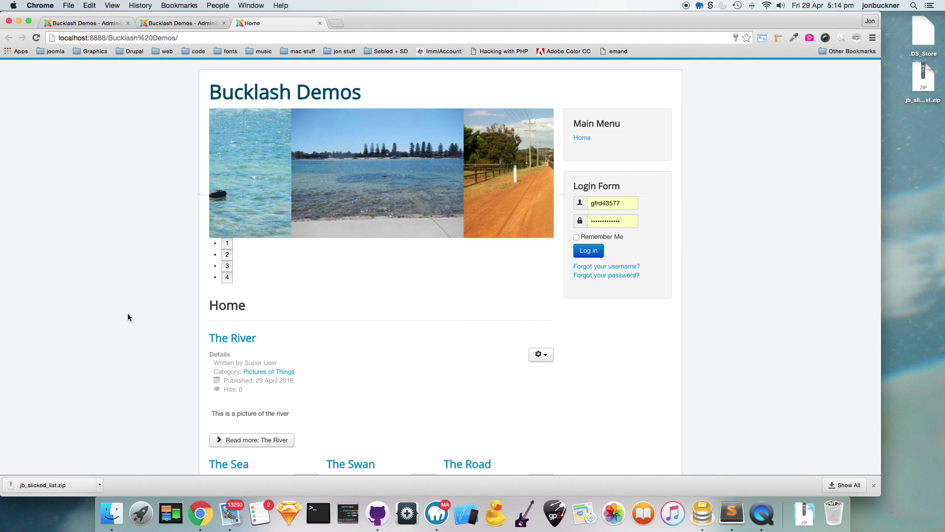
click(762, 513)
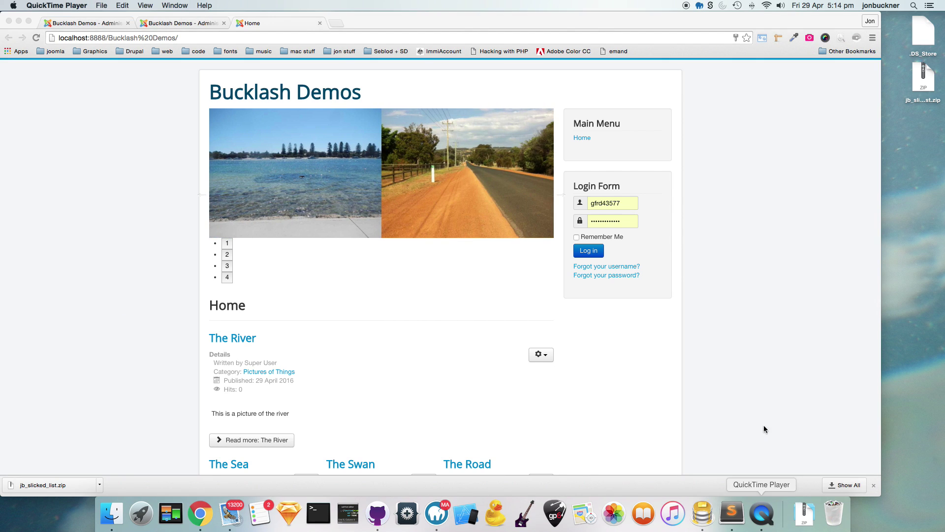